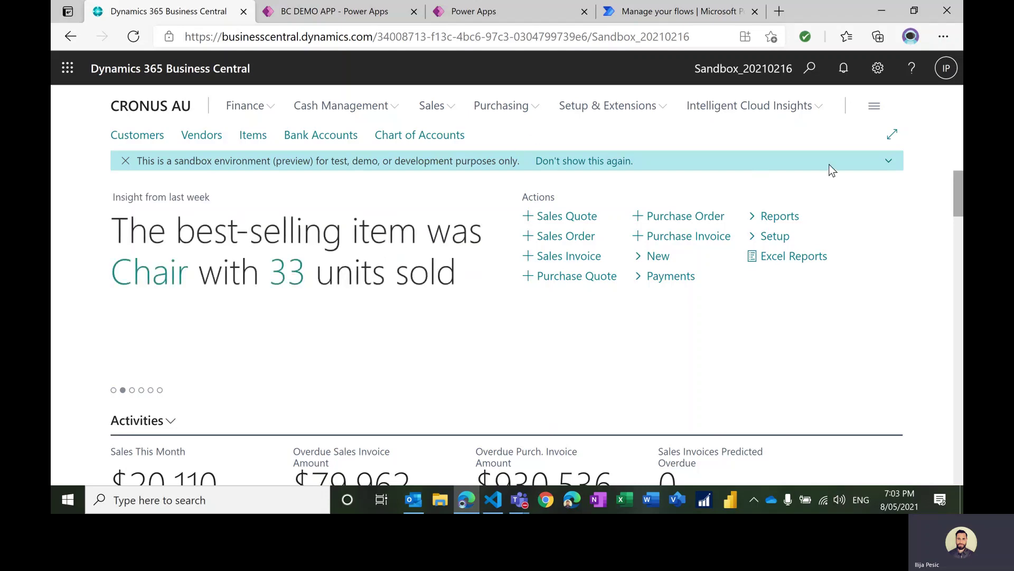
Search for "pos sal ship" and open the Posted Sales Shipments list.
{"action": "left_click", "coordinate": [815, 80]}
{"action": "type", "text": "p"}
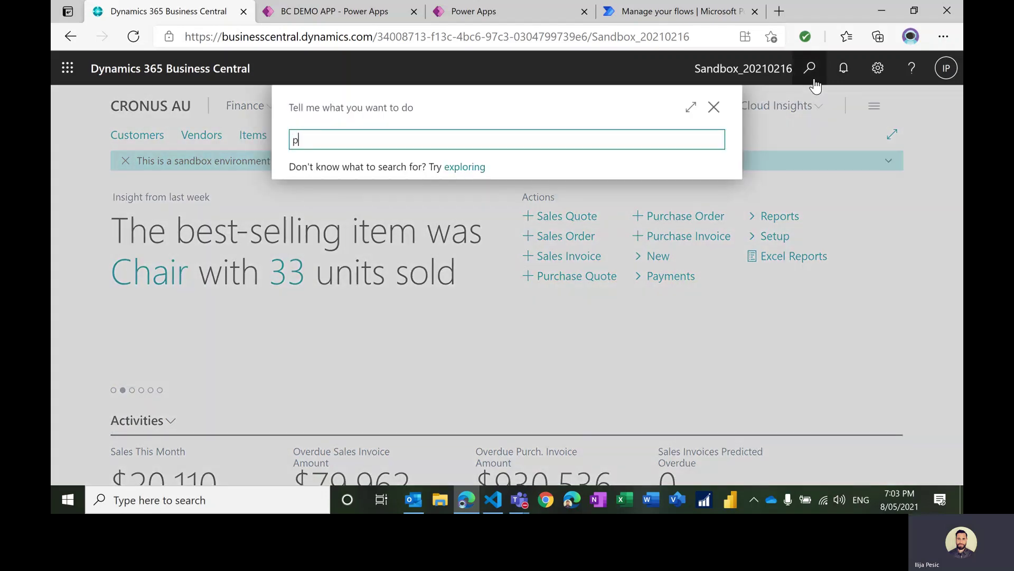
{"action": "type", "text": "os sal ship"}
{"action": "left_click", "coordinate": [384, 211]}
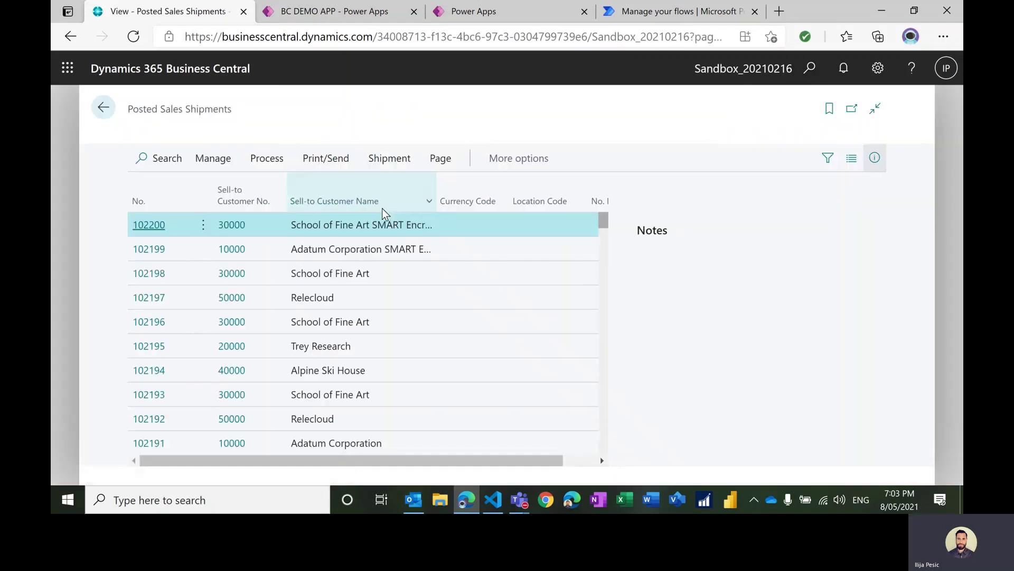
Open Update Document for the third listed shipment, School of Fine Art, and view its shipping details.
{"action": "left_click", "coordinate": [197, 292]}
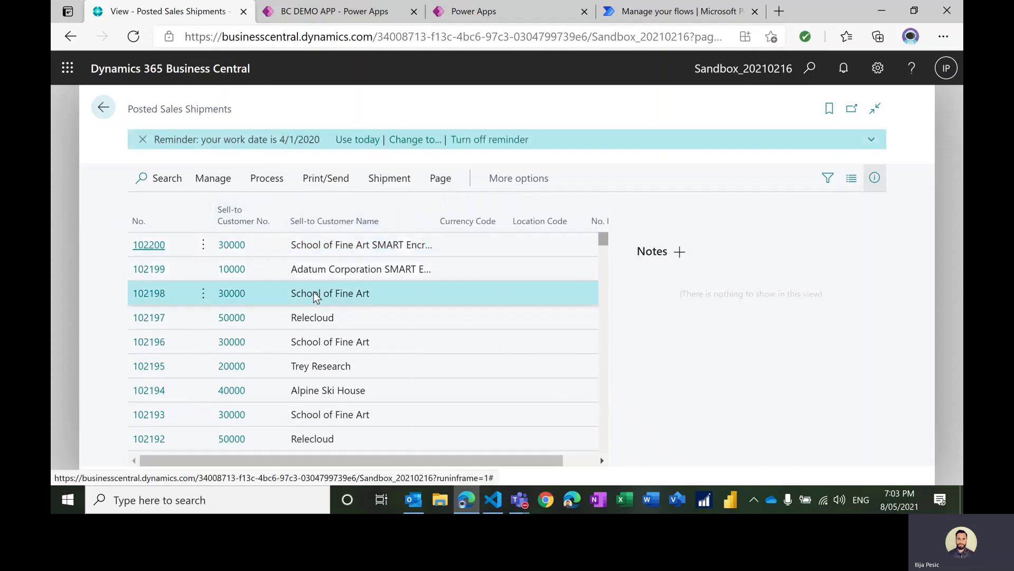
{"action": "left_click", "coordinate": [267, 179]}
{"action": "left_click", "coordinate": [220, 208]}
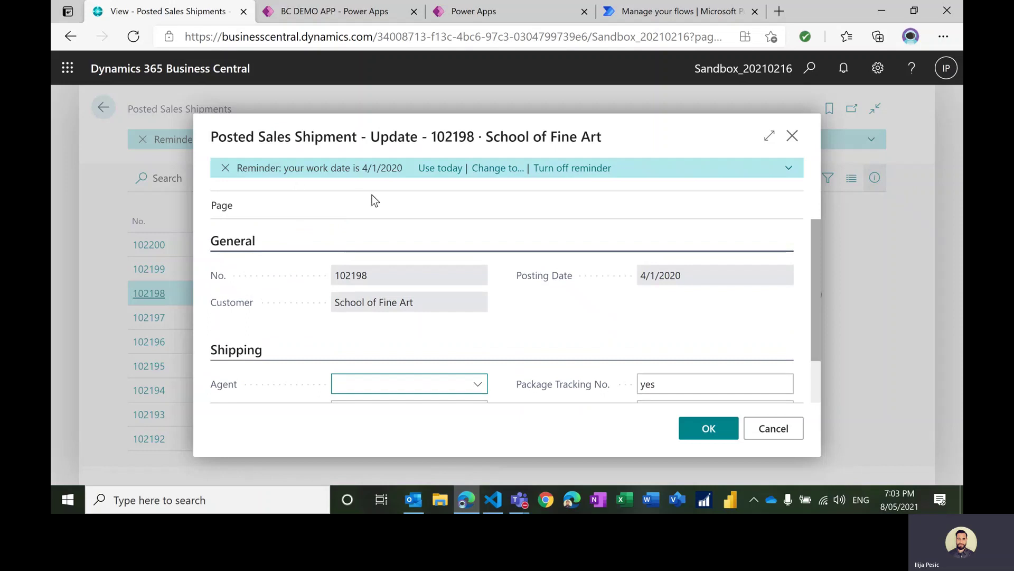
{"action": "scroll", "coordinate": [503, 270], "scroll_direction": "down", "scroll_amount": 1}
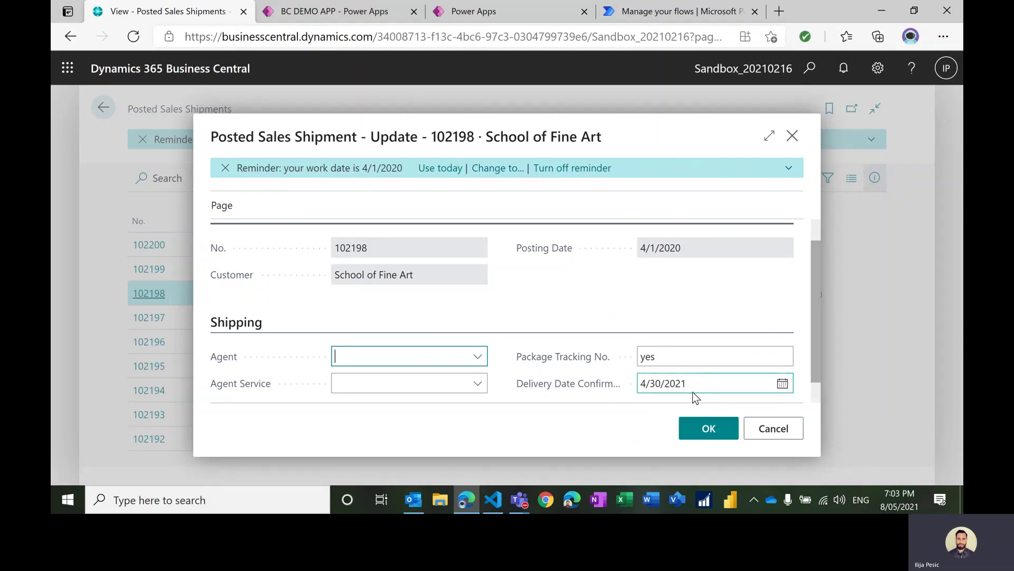
Inspect the update page to identify its page and source table, then close the inspection and the update dialog.
{"action": "key", "text": "ctrl+alt+F1"}
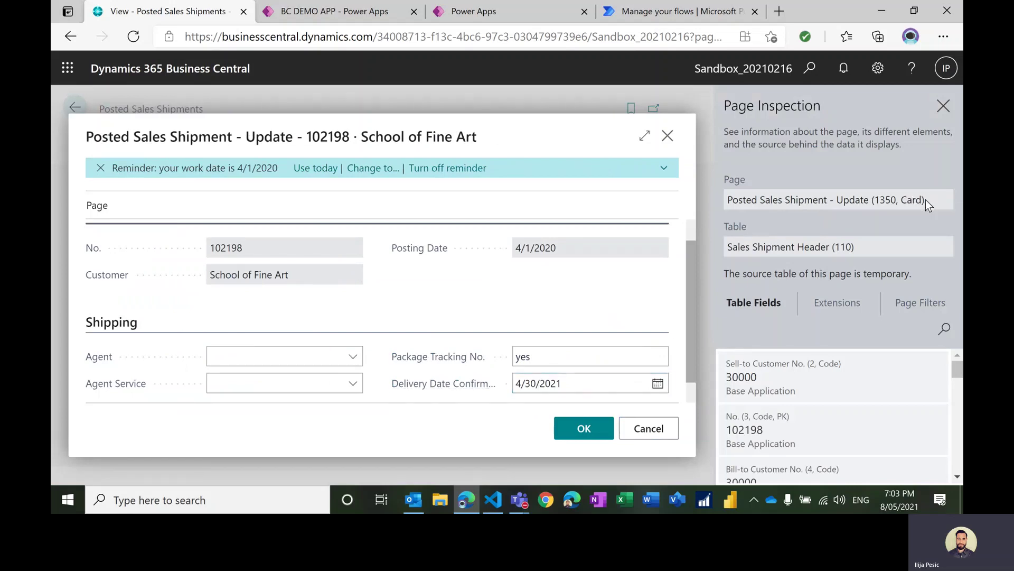
{"action": "left_click_drag", "start_coordinate": [926, 200], "coordinate": [728, 201]}
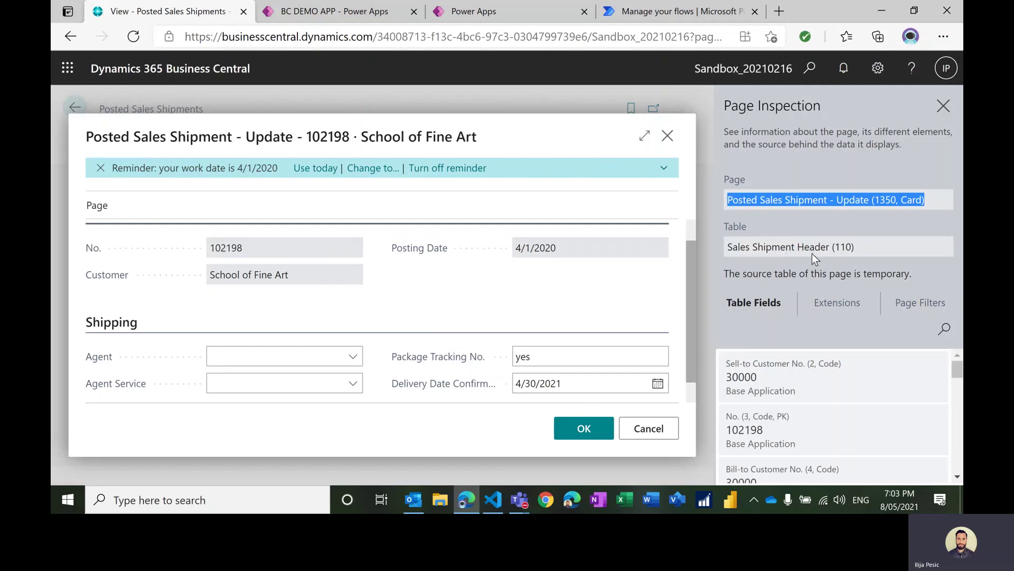
{"action": "left_click_drag", "start_coordinate": [856, 248], "coordinate": [744, 238]}
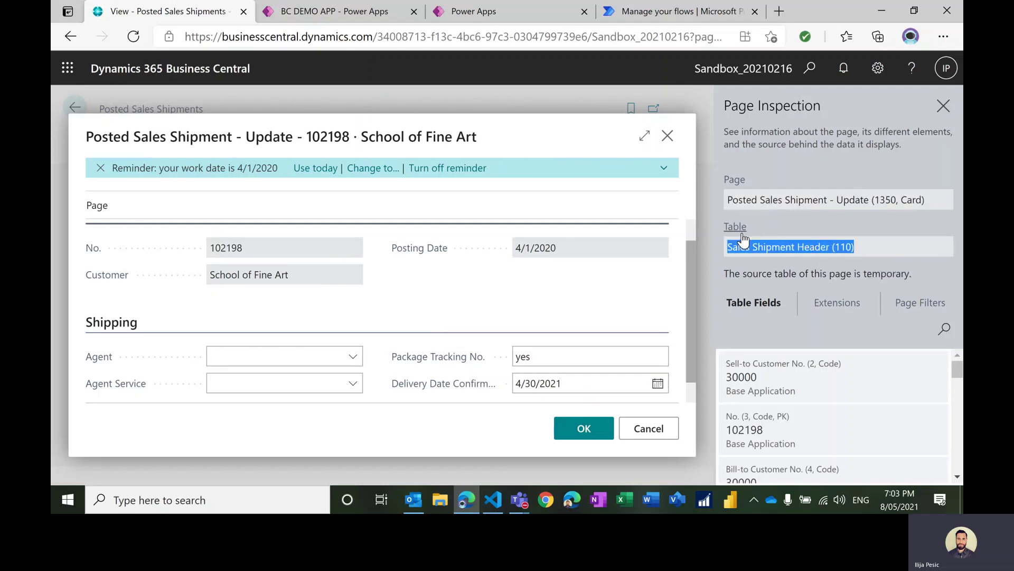
{"action": "left_click", "coordinate": [943, 106]}
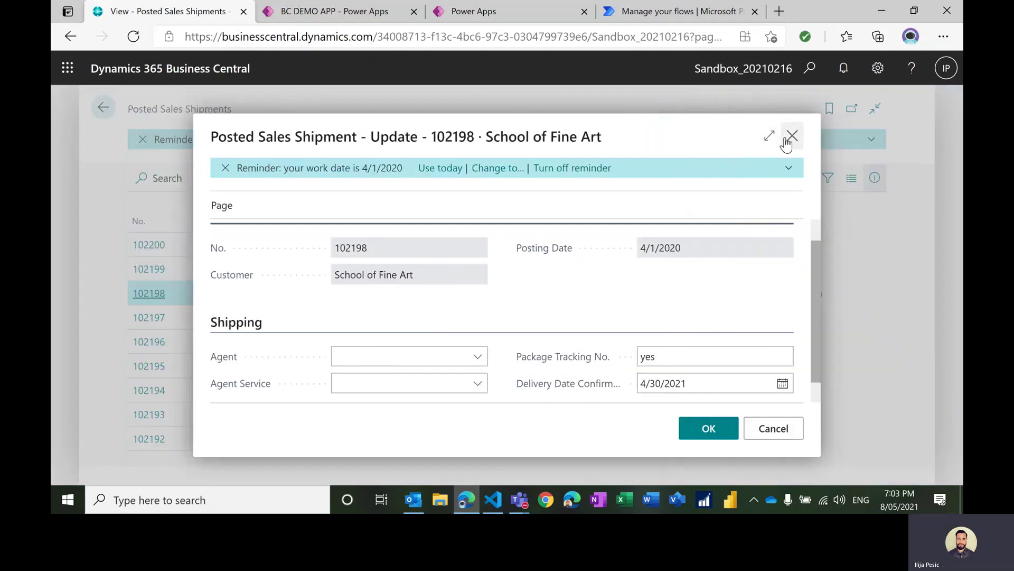
{"action": "left_click", "coordinate": [787, 138]}
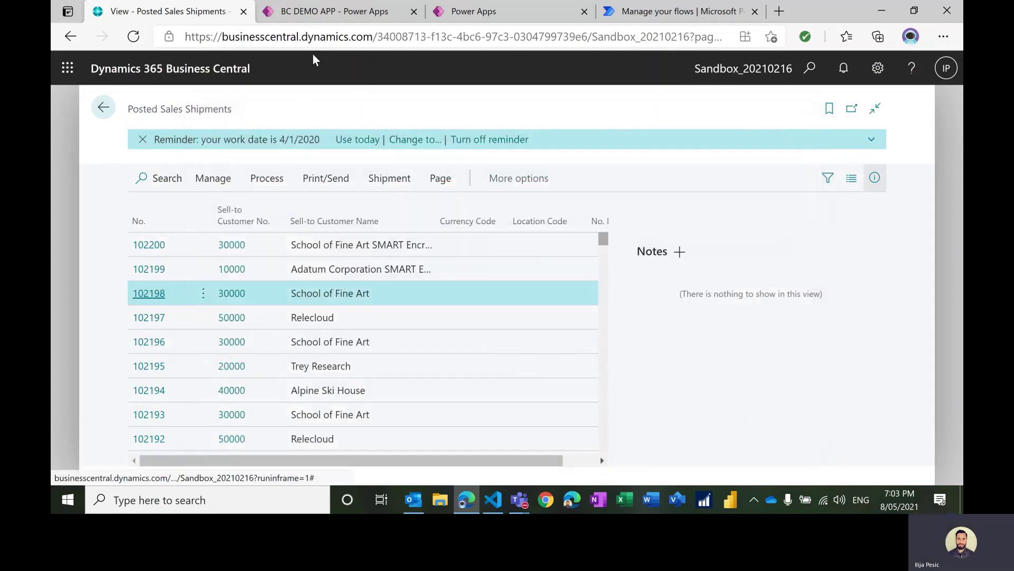
Switch to the BC DEMO APP, open the third listed School of Fine Art shipment and mark it as delivered.
{"action": "left_click", "coordinate": [333, 12]}
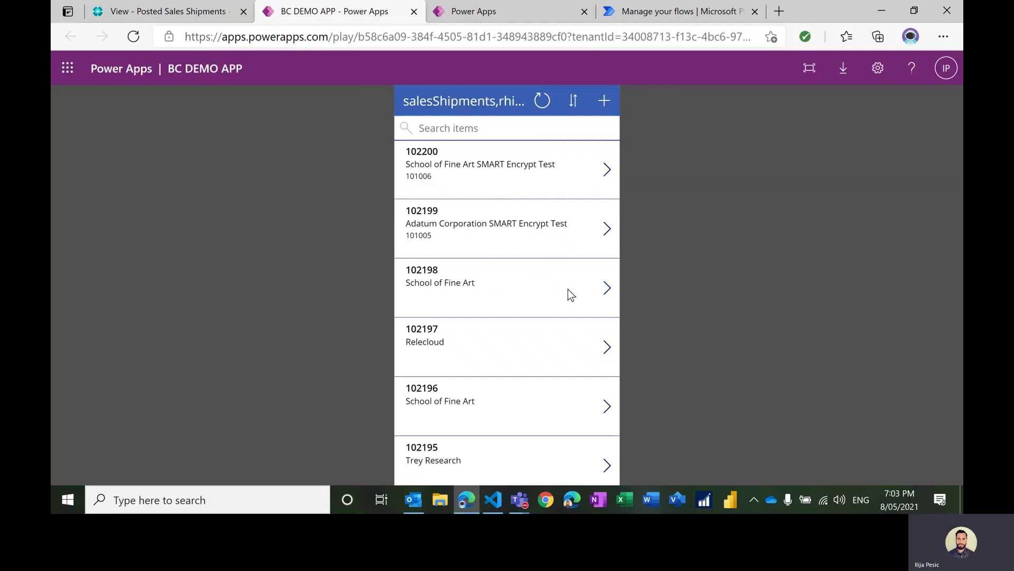
{"action": "left_click", "coordinate": [604, 289]}
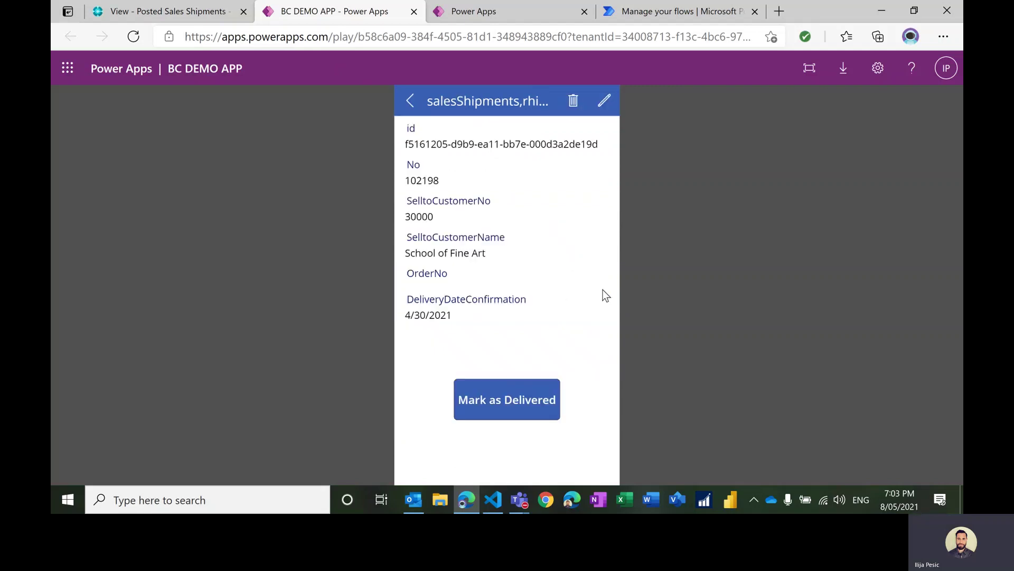
{"action": "left_click", "coordinate": [530, 407]}
Switch back to Business Central and reload the Posted Sales Shipments list.
{"action": "left_click", "coordinate": [171, 16]}
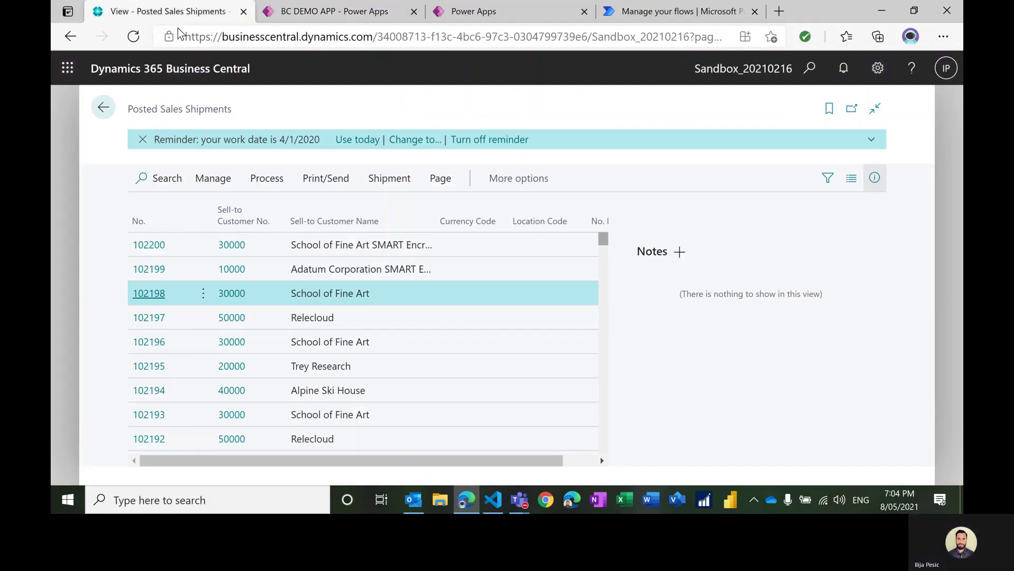
{"action": "left_click", "coordinate": [377, 276]}
{"action": "left_click", "coordinate": [133, 37]}
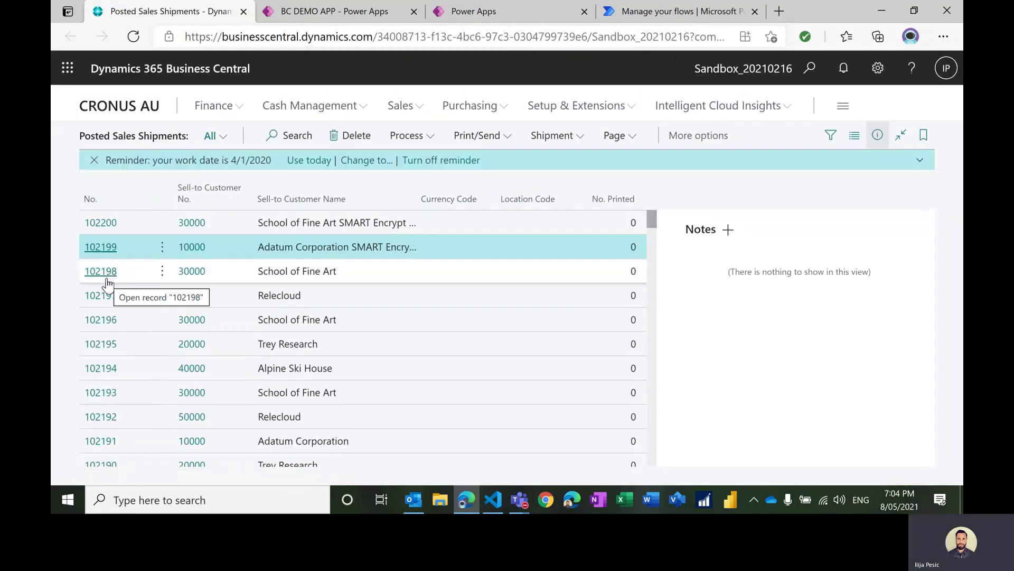
Reopen Update Document for the third listed School of Fine Art shipment, check its delivery confirmation date against the calendar and close the dialog.
{"action": "left_click", "coordinate": [332, 267]}
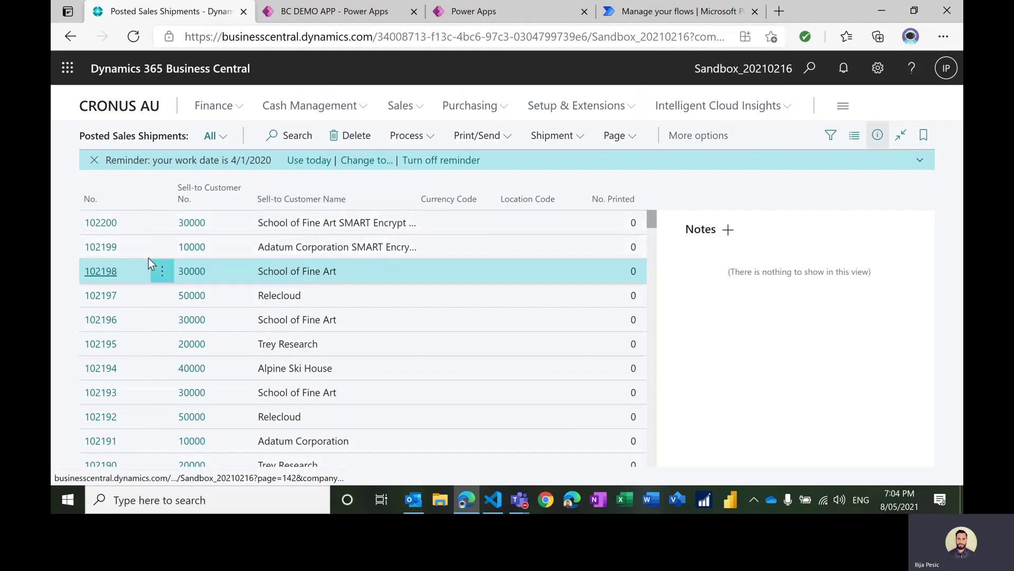
{"action": "left_click", "coordinate": [429, 138]}
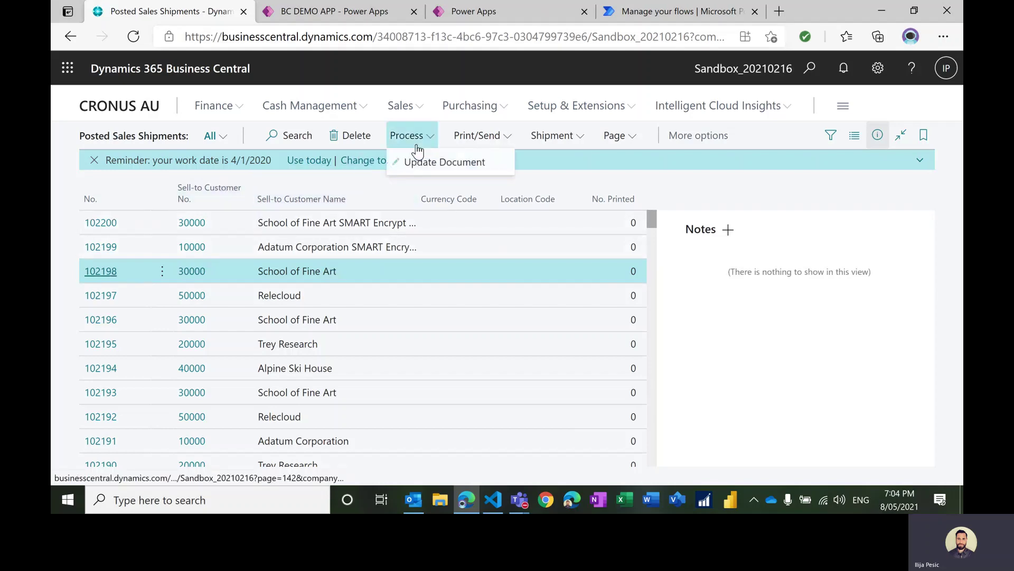
{"action": "left_click", "coordinate": [407, 168]}
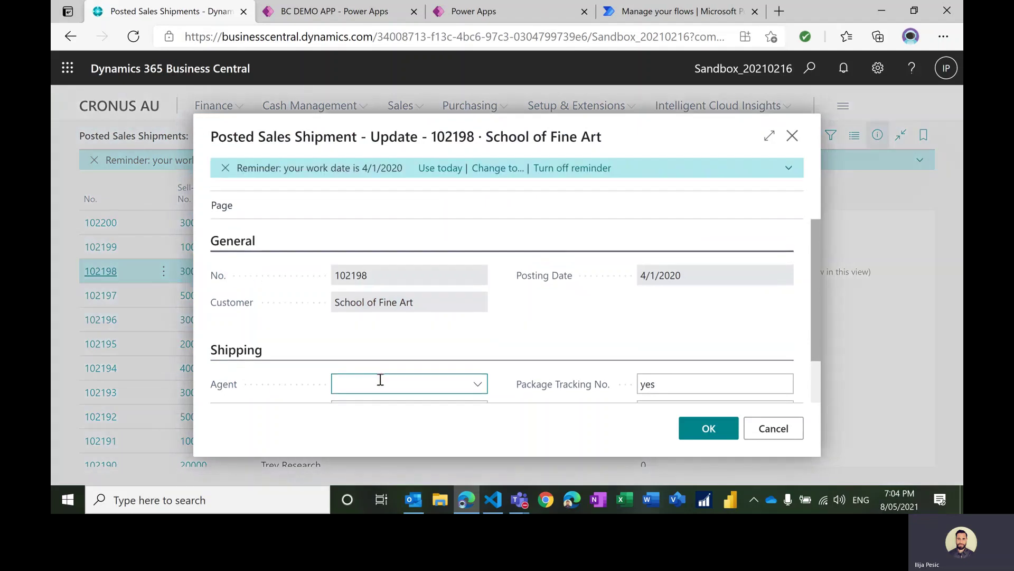
{"action": "scroll", "coordinate": [378, 375], "scroll_direction": "down", "scroll_amount": 1}
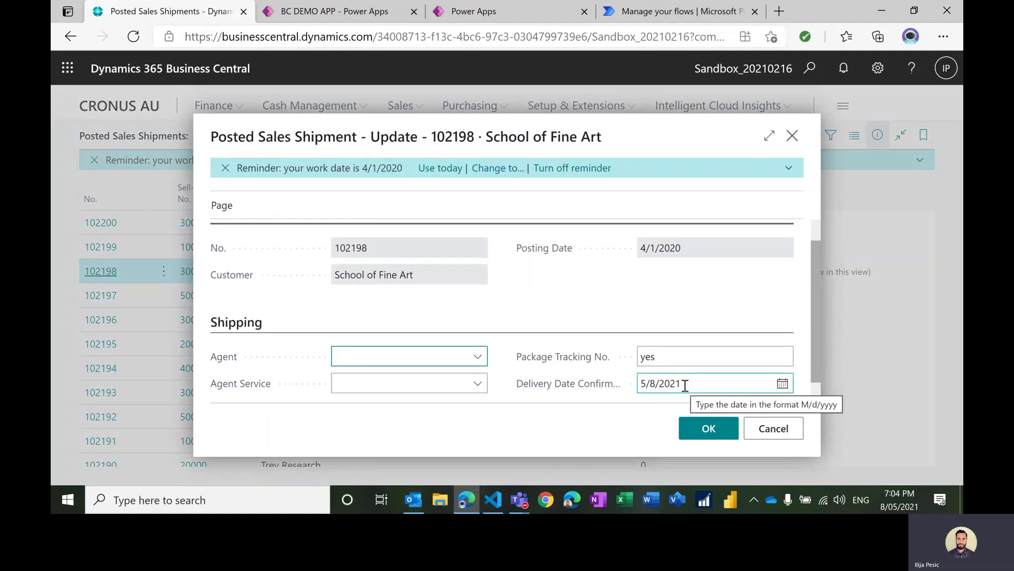
{"action": "left_click", "coordinate": [781, 385]}
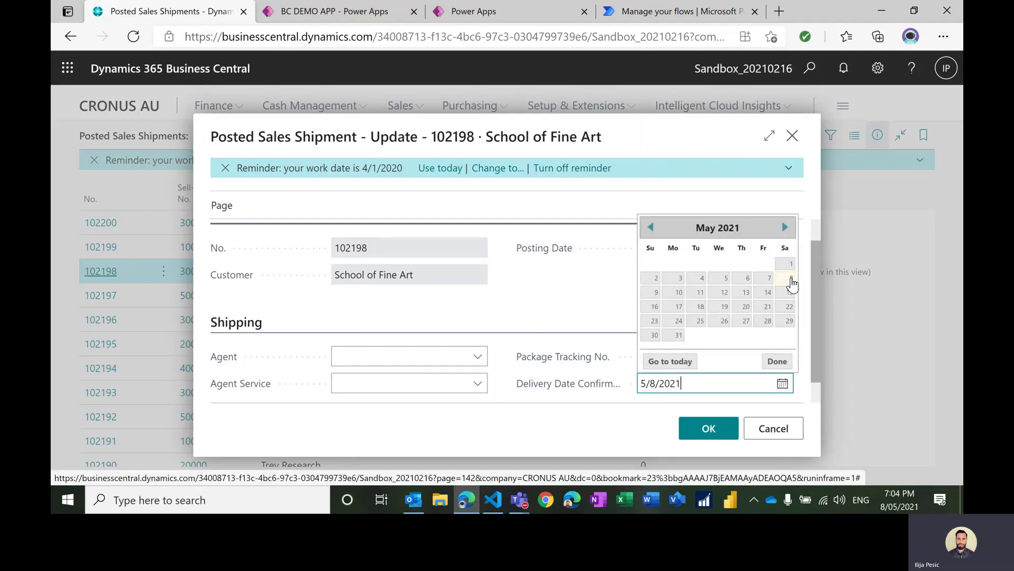
{"action": "left_click", "coordinate": [797, 139]}
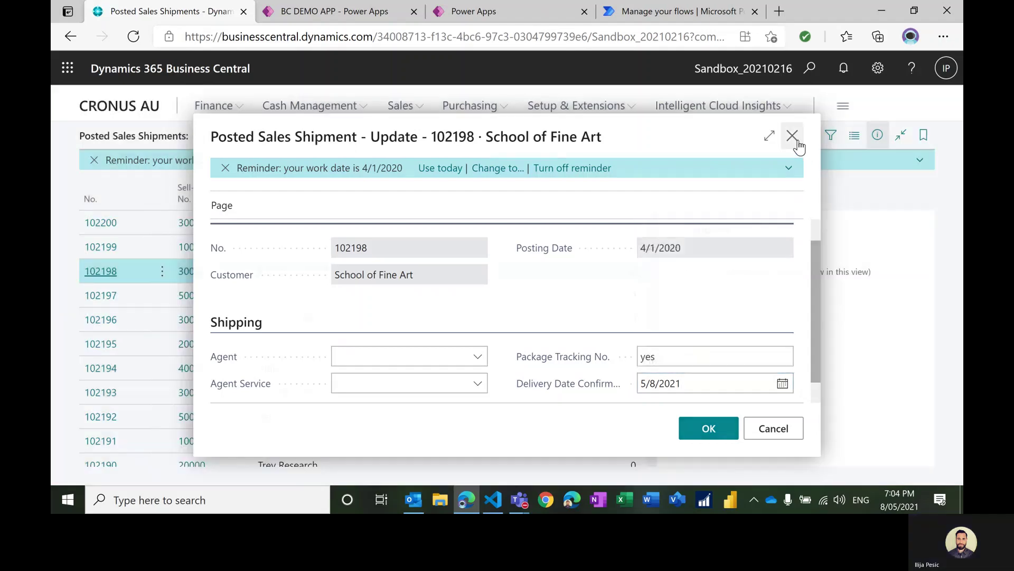
{"action": "left_click", "coordinate": [793, 139]}
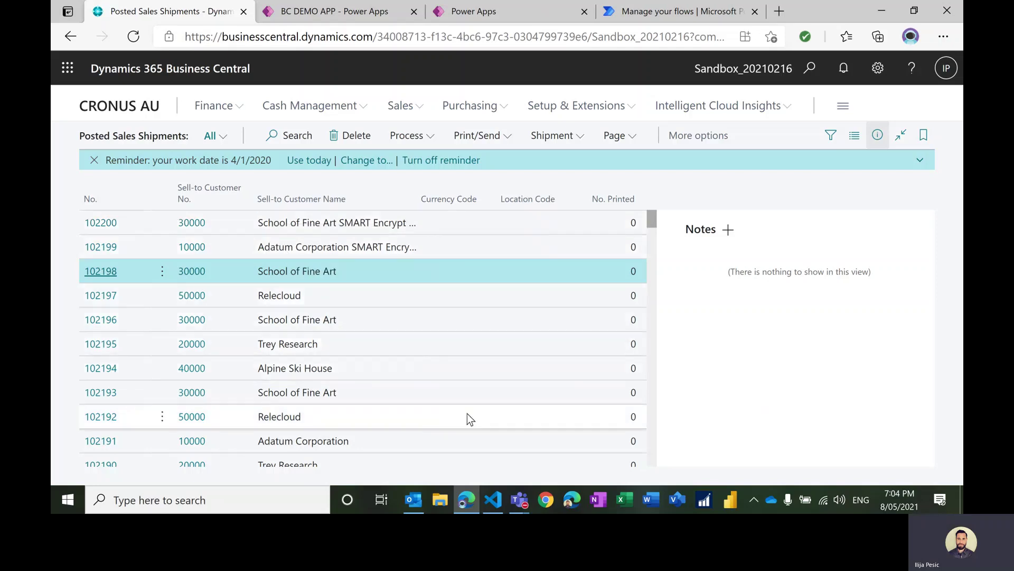
Switch to Visual Studio Code and review the delivery date field in Tab110.SalesShipmentHeader.al and Pag130.PostedSalesShipment.al.
{"action": "left_click", "coordinate": [495, 494]}
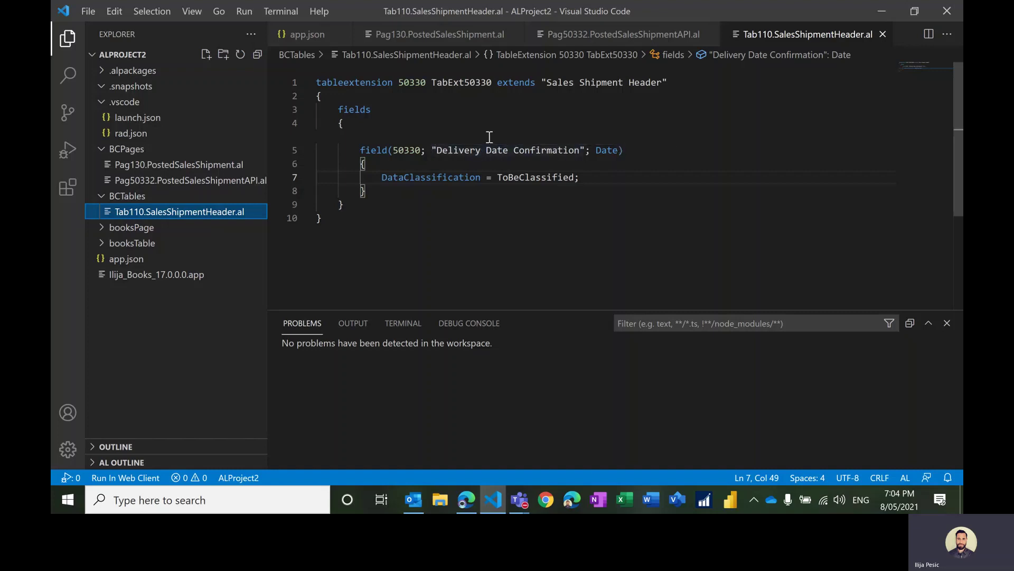
{"action": "mouse_move", "coordinate": [448, 154]}
{"action": "left_click", "coordinate": [186, 167]}
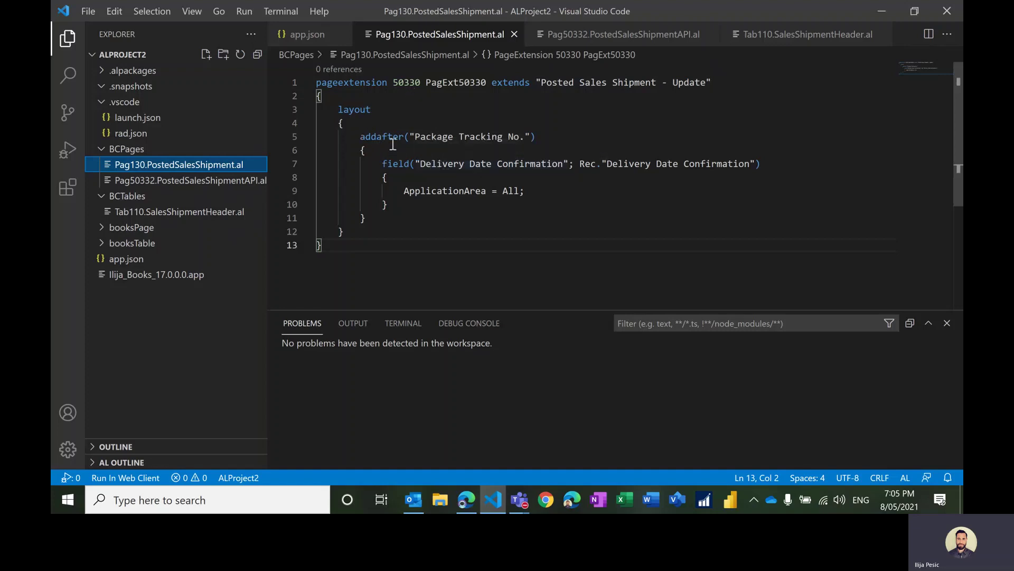
{"action": "mouse_move", "coordinate": [421, 142]}
Examine the API properties, source table and exposed fields in Pag50332.PostedSalesShipmentAPI.al.
{"action": "left_click", "coordinate": [238, 183]}
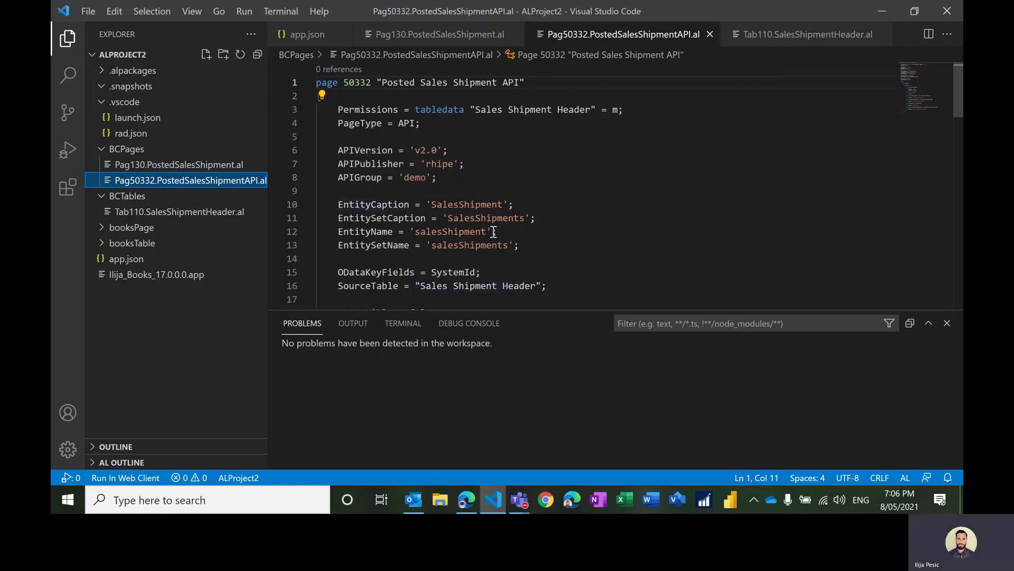
{"action": "scroll", "coordinate": [460, 231], "scroll_direction": "down", "scroll_amount": 2}
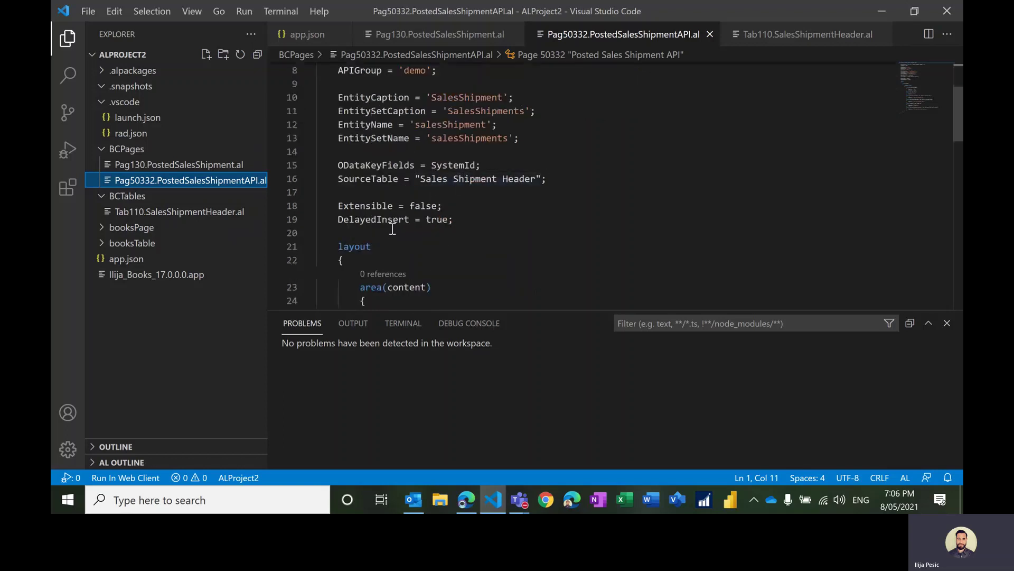
{"action": "scroll", "coordinate": [392, 224], "scroll_direction": "down", "scroll_amount": 3}
{"action": "scroll", "coordinate": [401, 186], "scroll_direction": "down", "scroll_amount": 3}
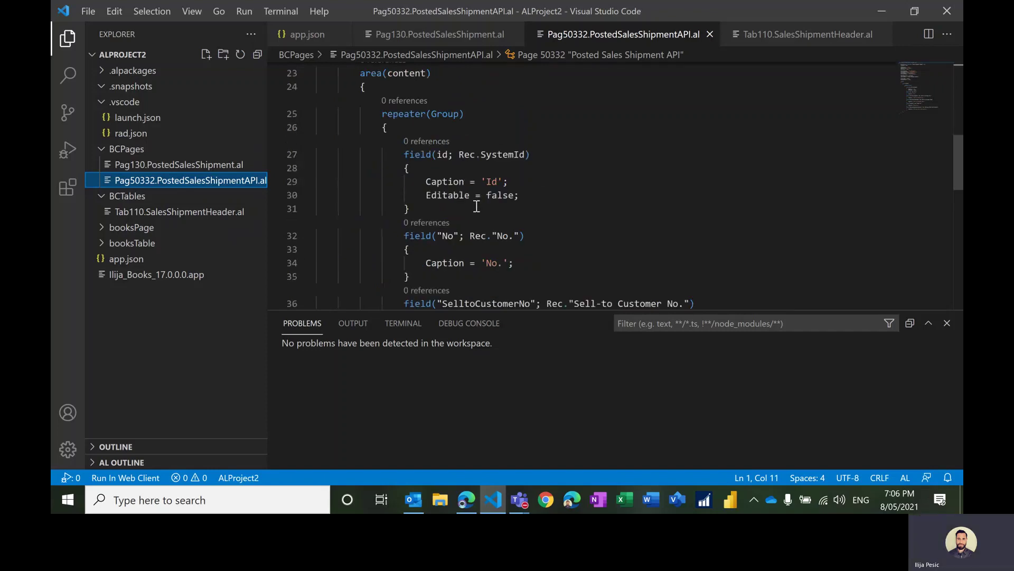
{"action": "scroll", "coordinate": [476, 206], "scroll_direction": "down", "scroll_amount": 3}
{"action": "scroll", "coordinate": [477, 205], "scroll_direction": "down", "scroll_amount": 3}
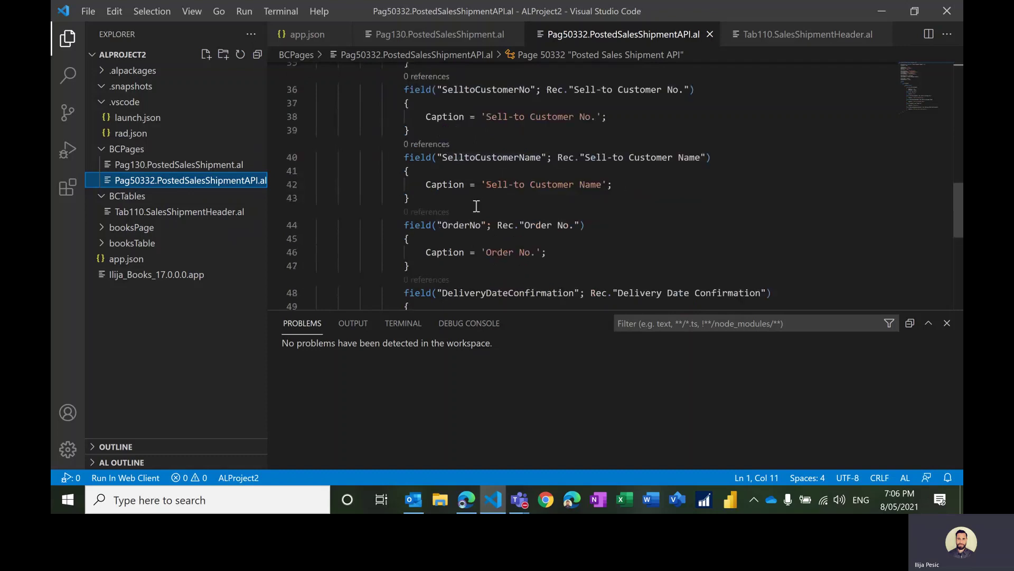
{"action": "scroll", "coordinate": [484, 212], "scroll_direction": "down", "scroll_amount": 3}
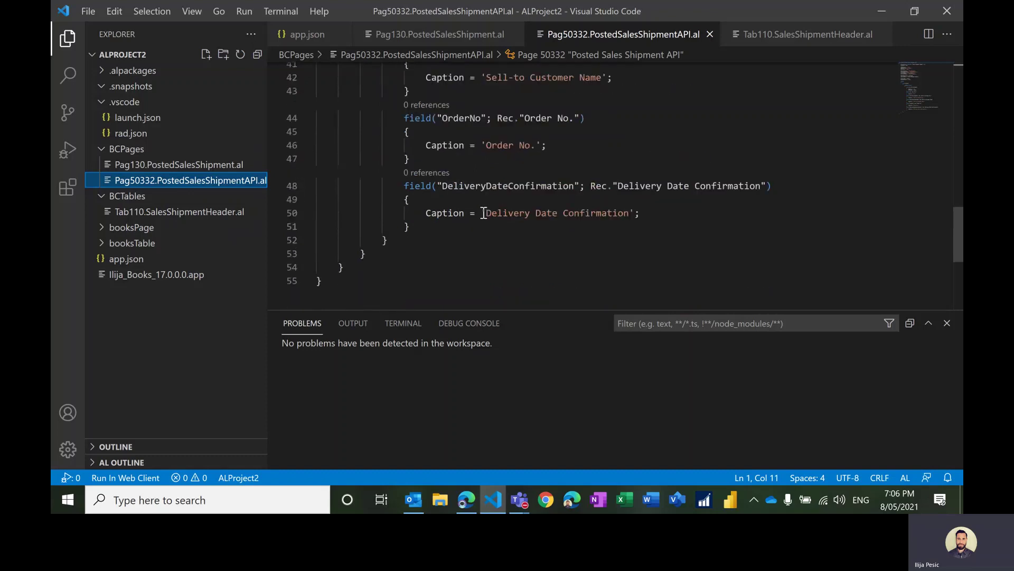
{"action": "scroll", "coordinate": [483, 212], "scroll_direction": "up", "scroll_amount": 15}
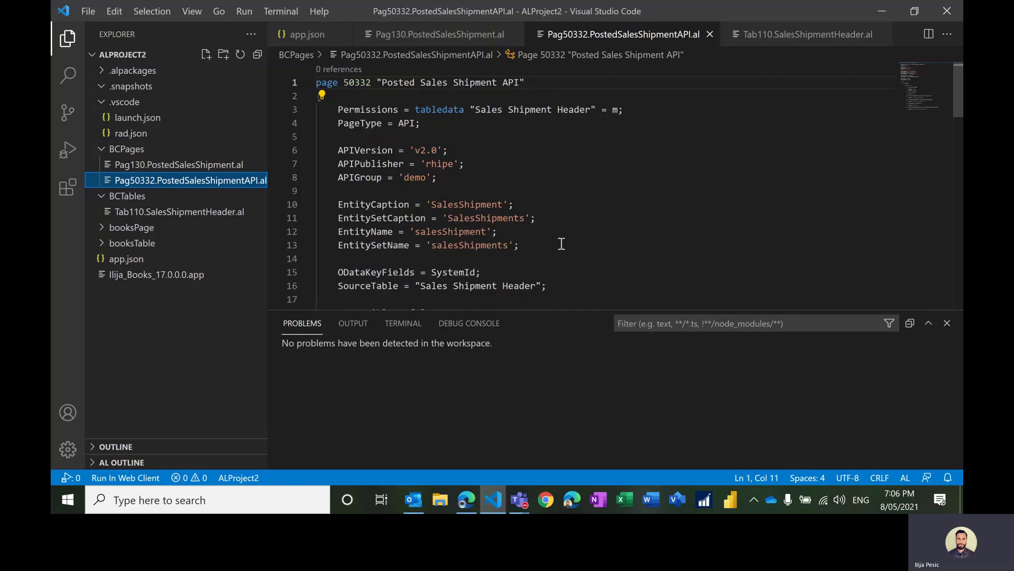
Switch to Power Apps in the browser, open the BC DEMO APP for editing and skip the studio welcome dialog.
{"action": "left_click", "coordinate": [465, 501]}
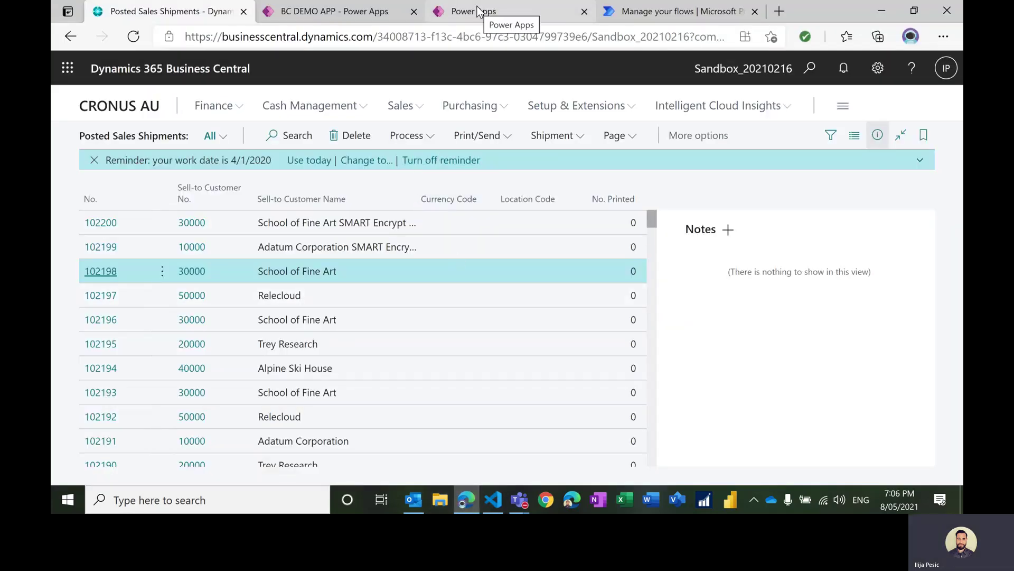
{"action": "left_click", "coordinate": [478, 11]}
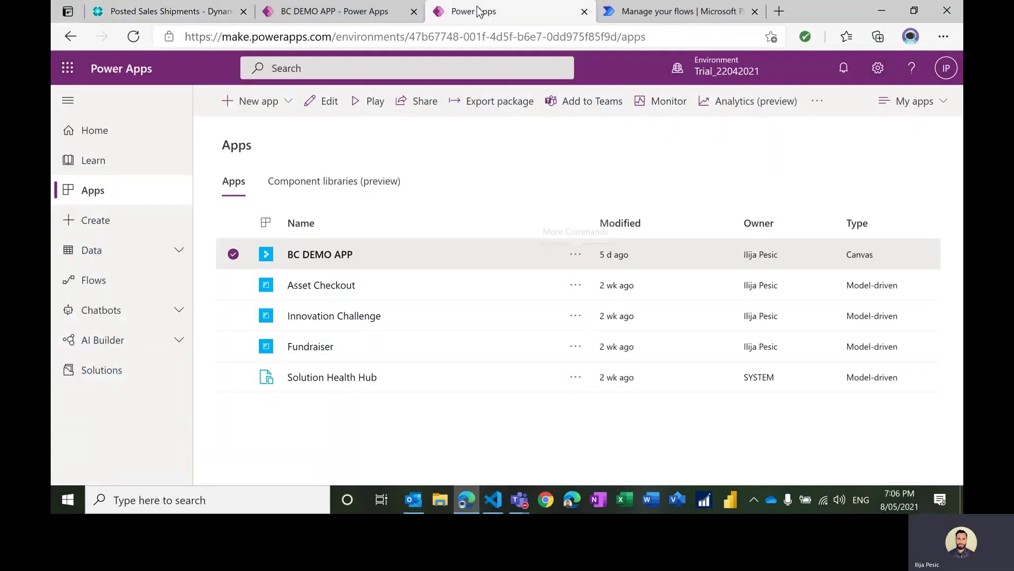
{"action": "left_click", "coordinate": [575, 264]}
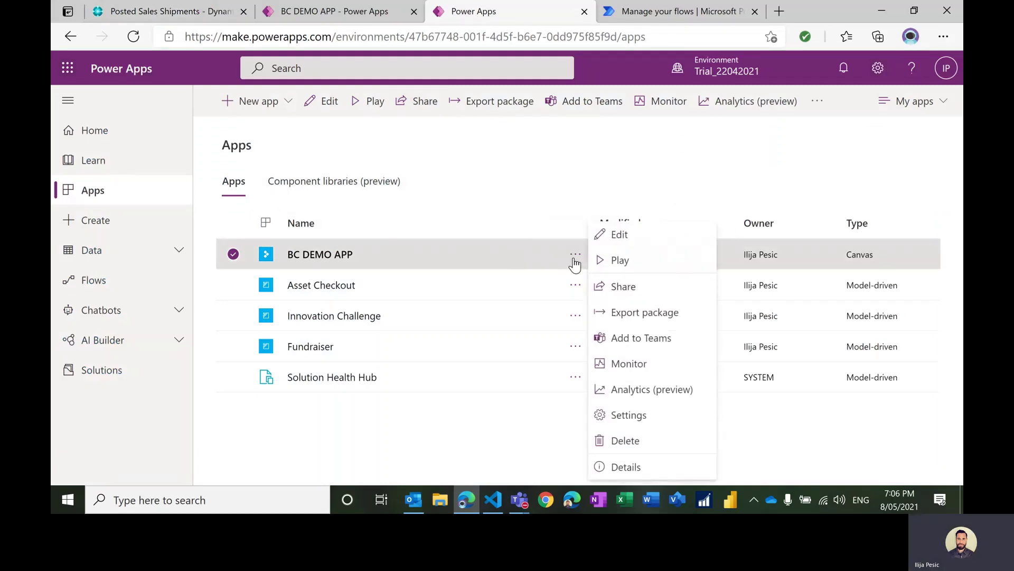
{"action": "left_click", "coordinate": [608, 236]}
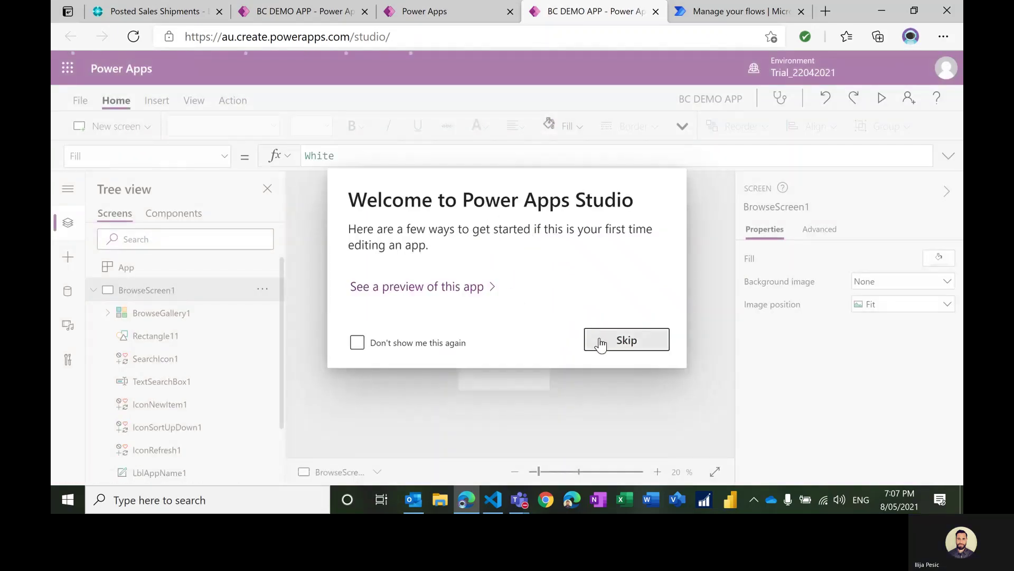
{"action": "left_click", "coordinate": [602, 341]}
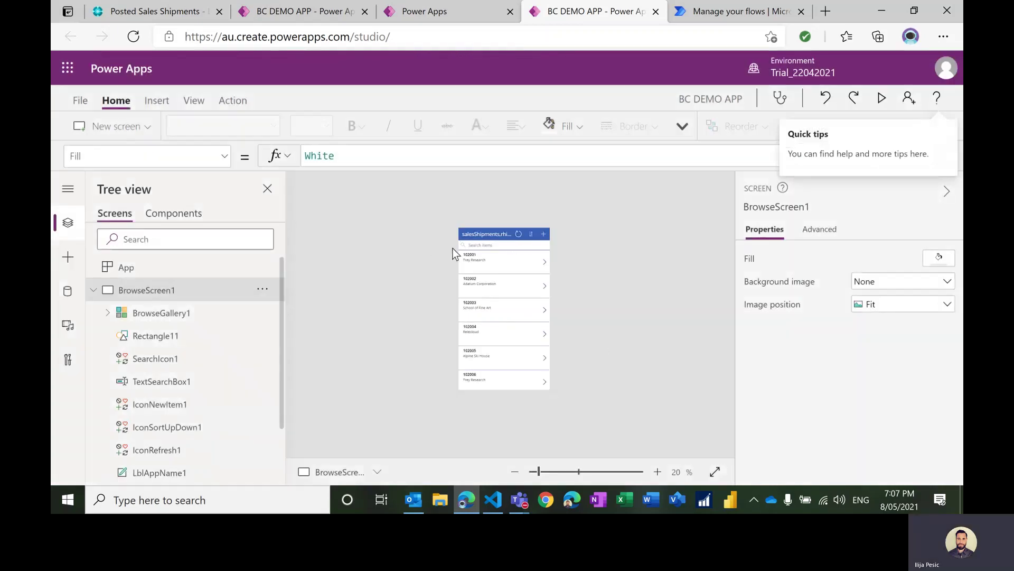
Review the app's BrowseGallery1, EditScreen1 and DetailScreen1 and the shipment fields each one presents.
{"action": "left_click", "coordinate": [176, 315]}
{"action": "scroll", "coordinate": [174, 317], "scroll_direction": "down", "scroll_amount": 2}
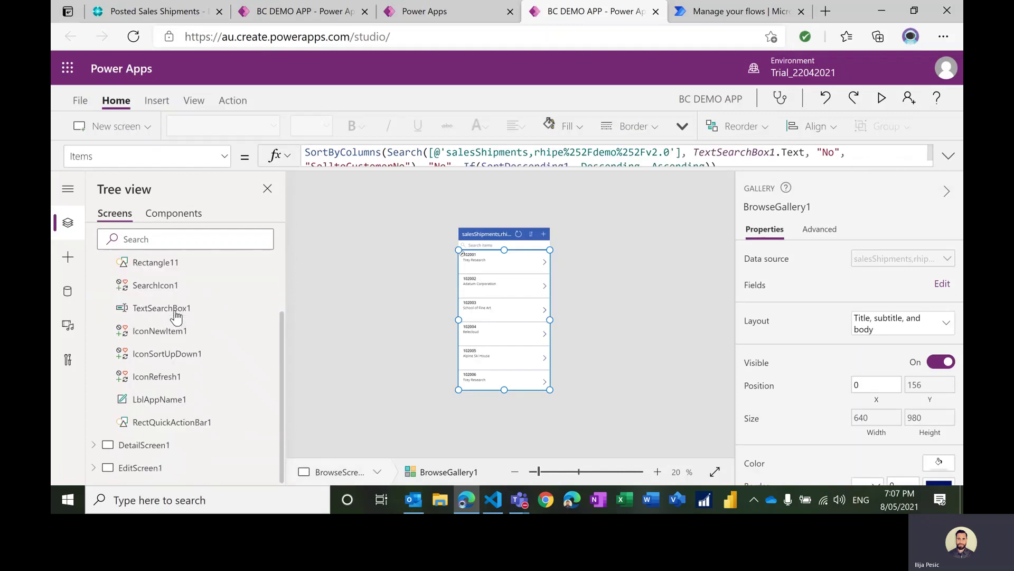
{"action": "left_click", "coordinate": [159, 447]}
{"action": "left_click", "coordinate": [158, 471]}
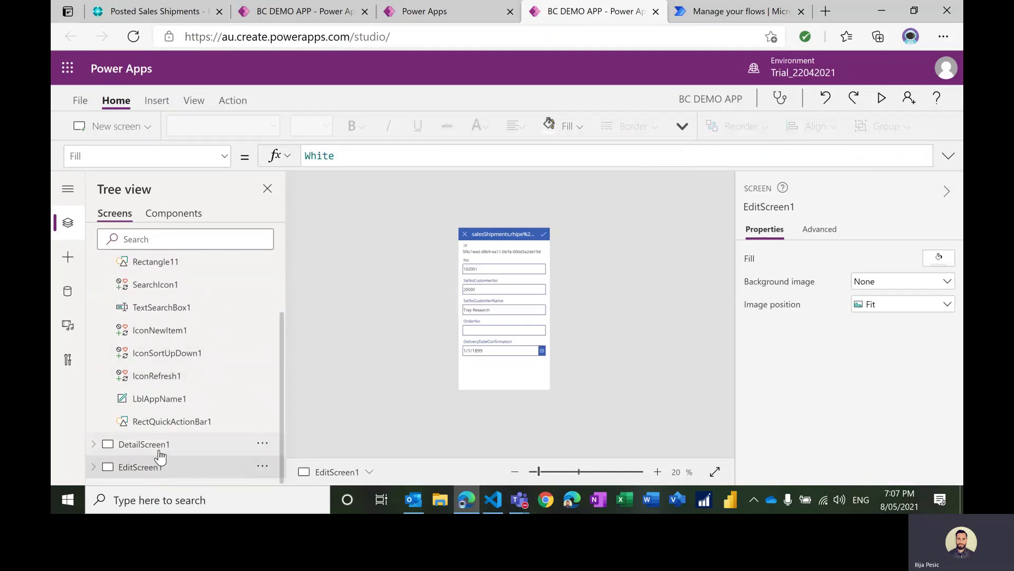
{"action": "left_click", "coordinate": [154, 445]}
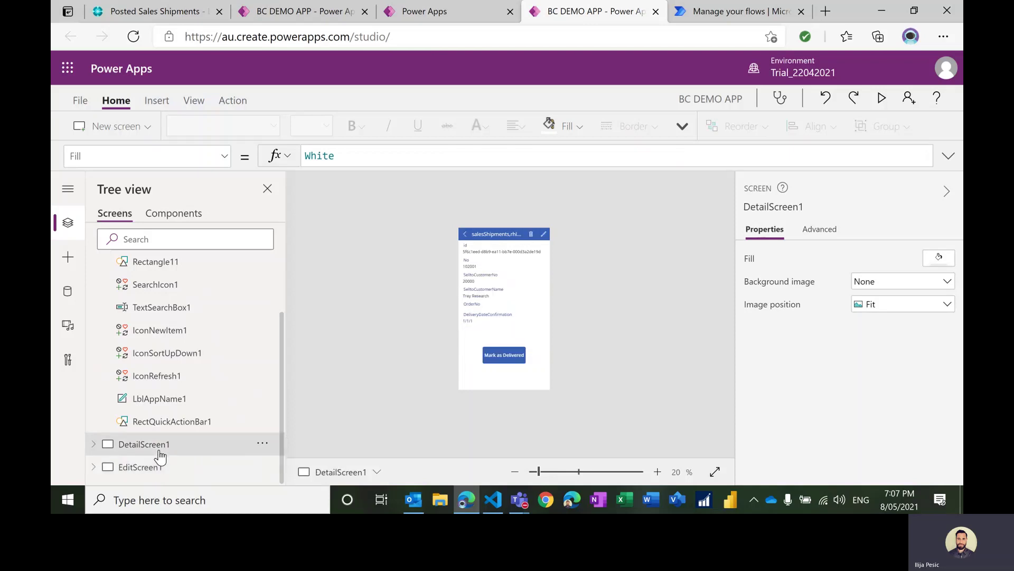
Examine the OnSelect formula of the Mark as Delivered button and the BrowseGallery1 gallery it references.
{"action": "left_click", "coordinate": [511, 361]}
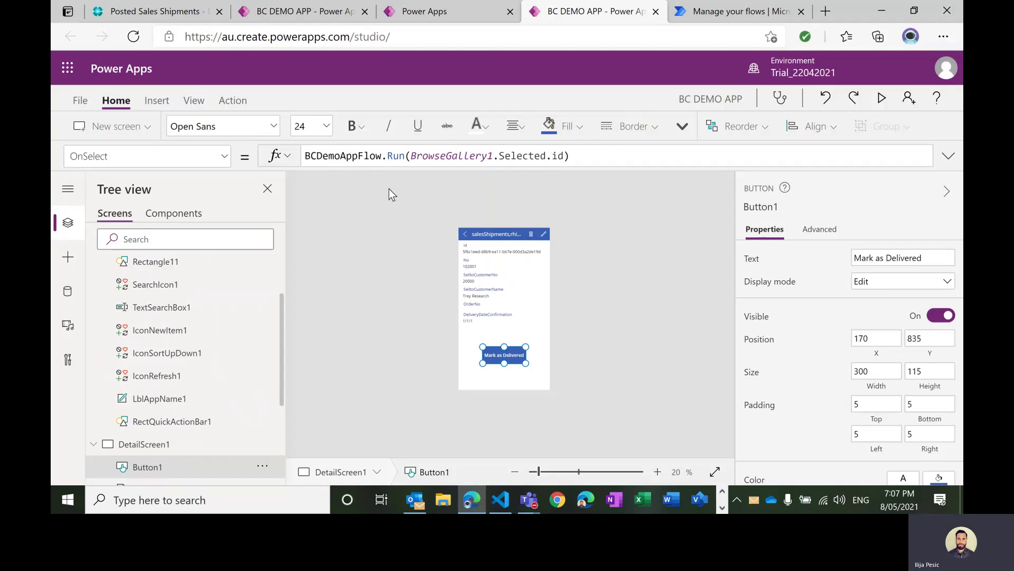
{"action": "left_click", "coordinate": [378, 157]}
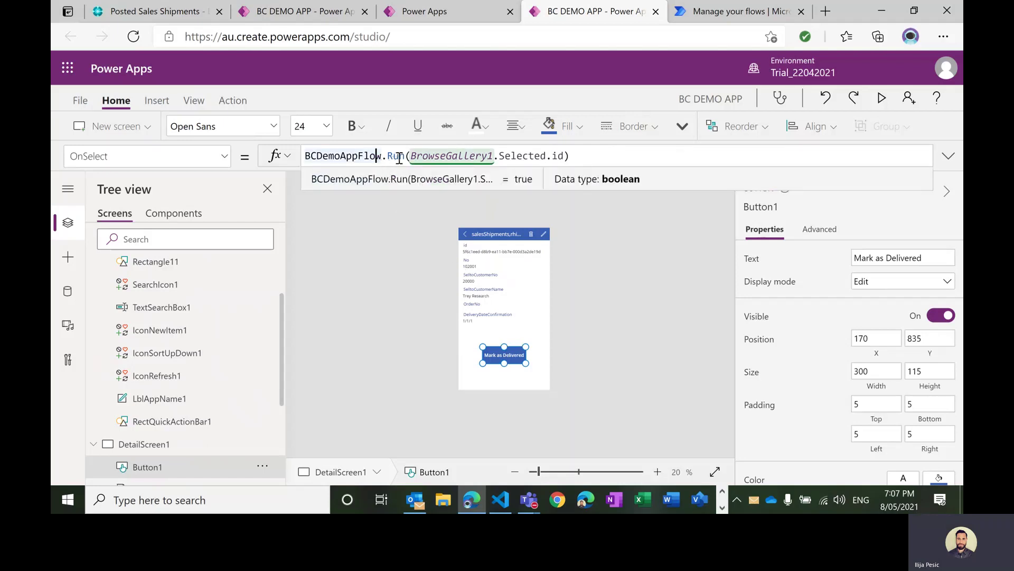
{"action": "scroll", "coordinate": [203, 272], "scroll_direction": "up", "scroll_amount": 3}
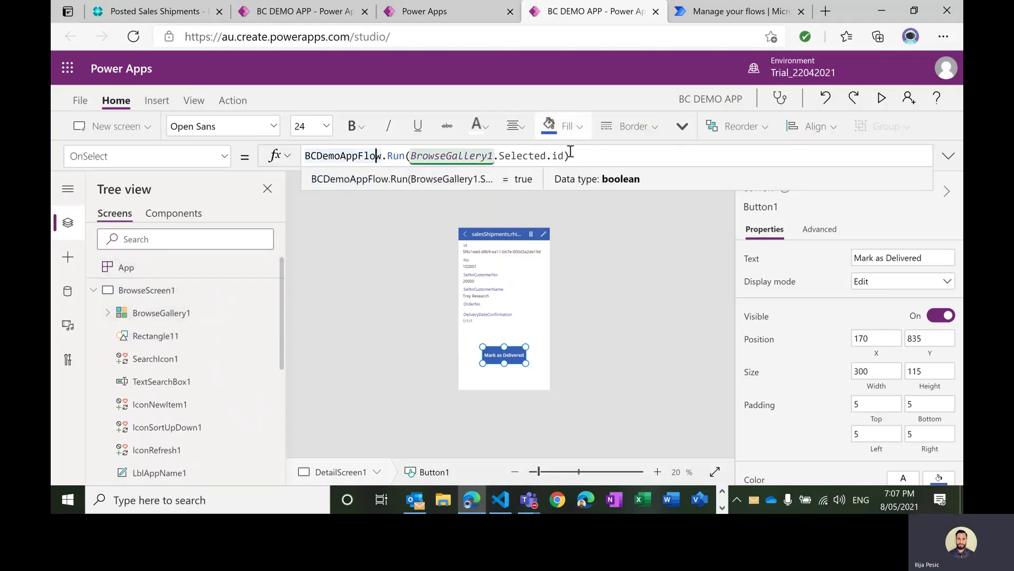
{"action": "left_click", "coordinate": [183, 312]}
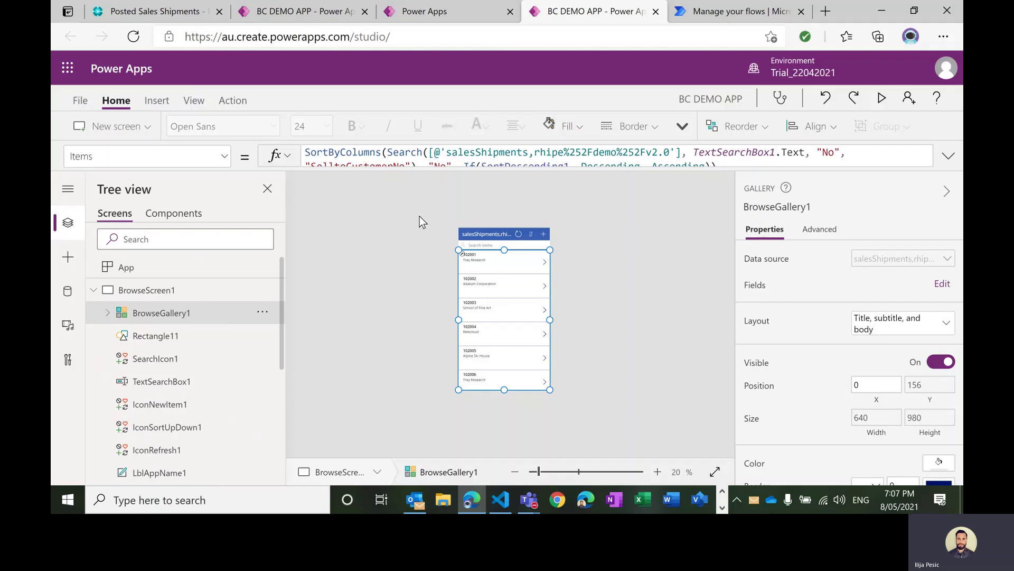
Switch to Power Automate, open BC Demo App Flow for editing and expand its PowerApps, Get record (V3) and Update record (V3) steps.
{"action": "left_click", "coordinate": [717, 20]}
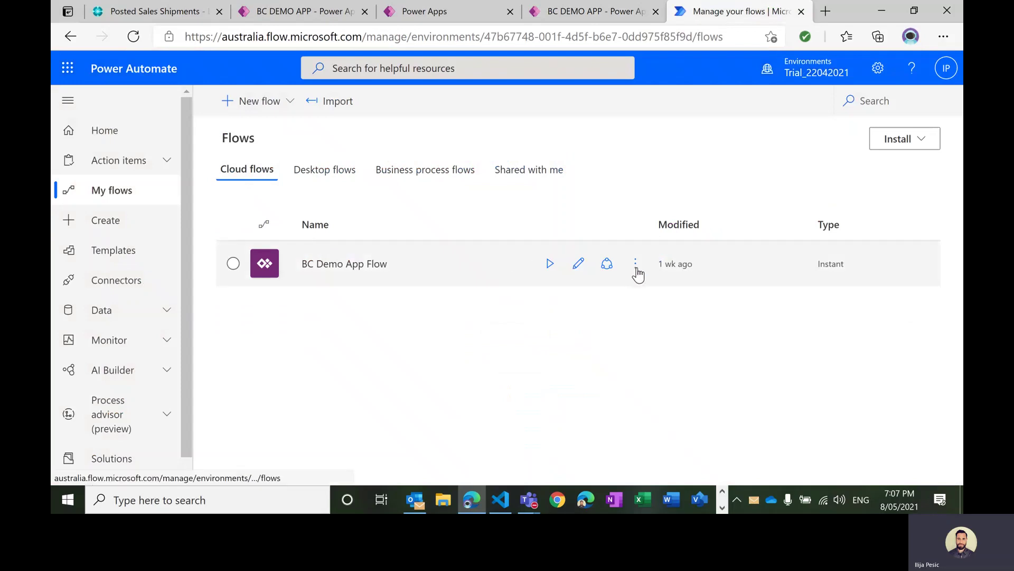
{"action": "left_click", "coordinate": [636, 269]}
{"action": "left_click", "coordinate": [687, 214]}
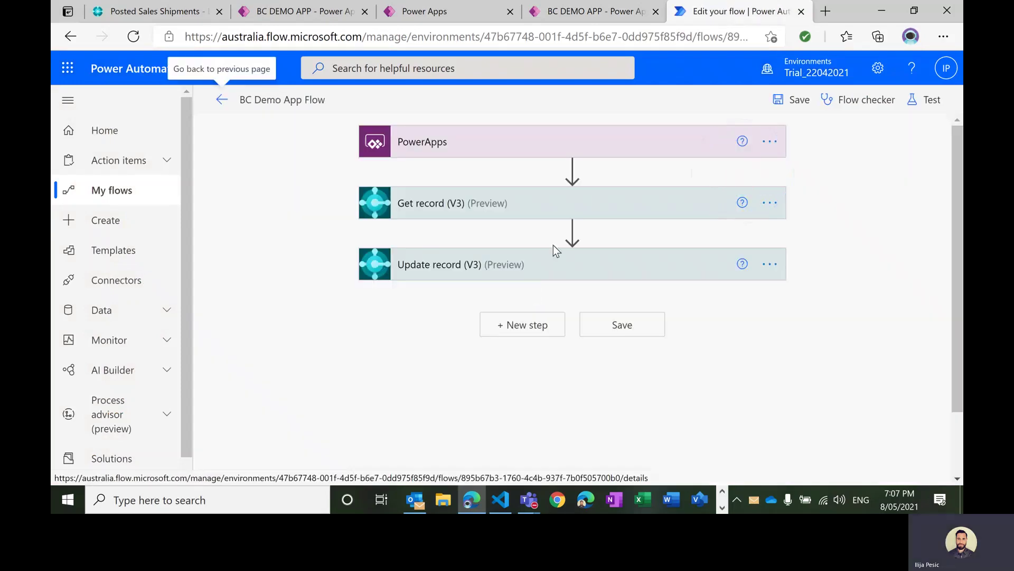
{"action": "left_click", "coordinate": [539, 153]}
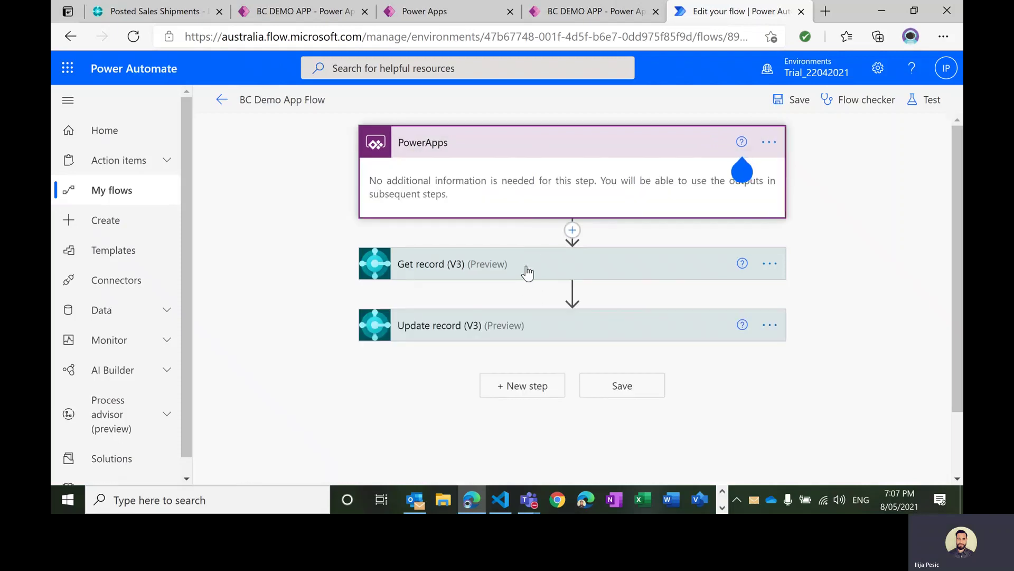
{"action": "left_click", "coordinate": [526, 267]}
{"action": "left_click", "coordinate": [504, 375]}
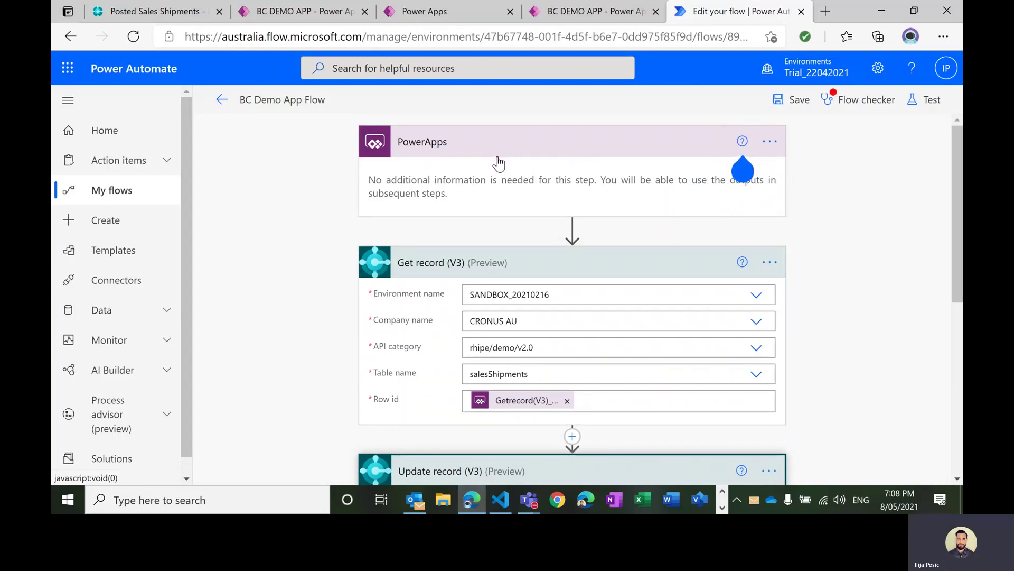
Examine the flow's Get record and Update record parameters and open the expression behind DeliveryDateConfirmation.
{"action": "scroll", "coordinate": [498, 164], "scroll_direction": "down", "scroll_amount": 1}
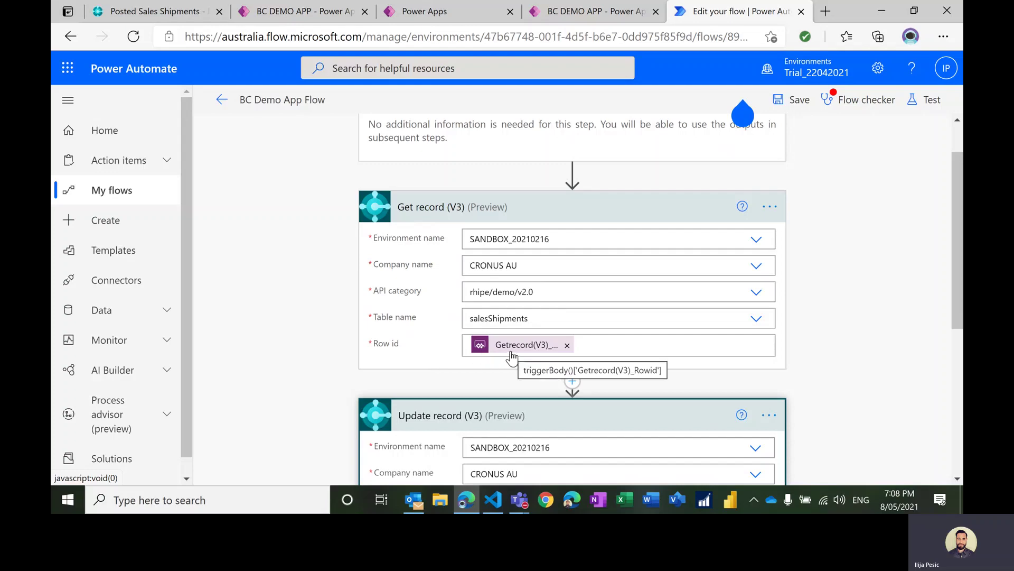
{"action": "scroll", "coordinate": [511, 353], "scroll_direction": "down", "scroll_amount": 2}
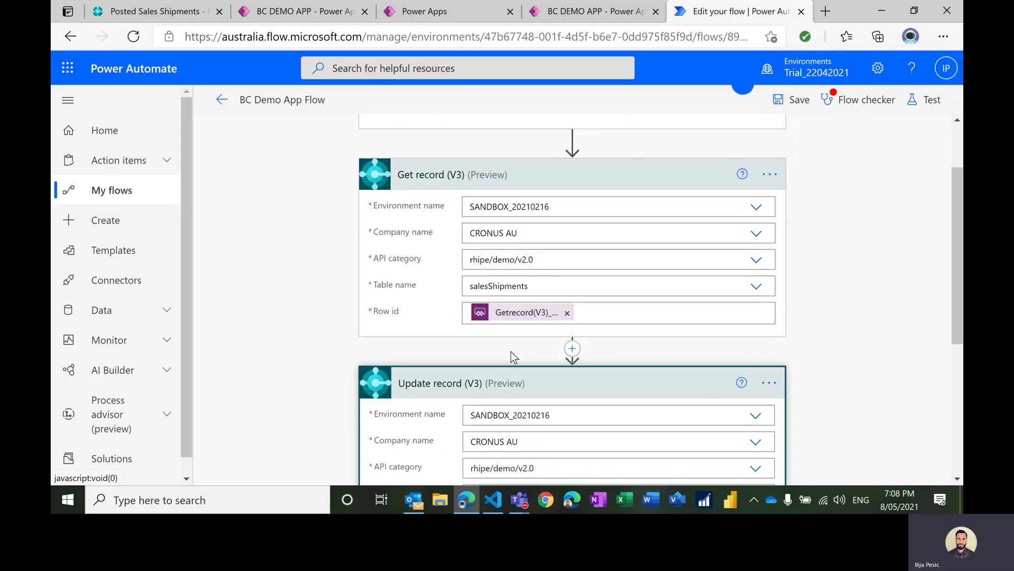
{"action": "scroll", "coordinate": [467, 331], "scroll_direction": "down", "scroll_amount": 1}
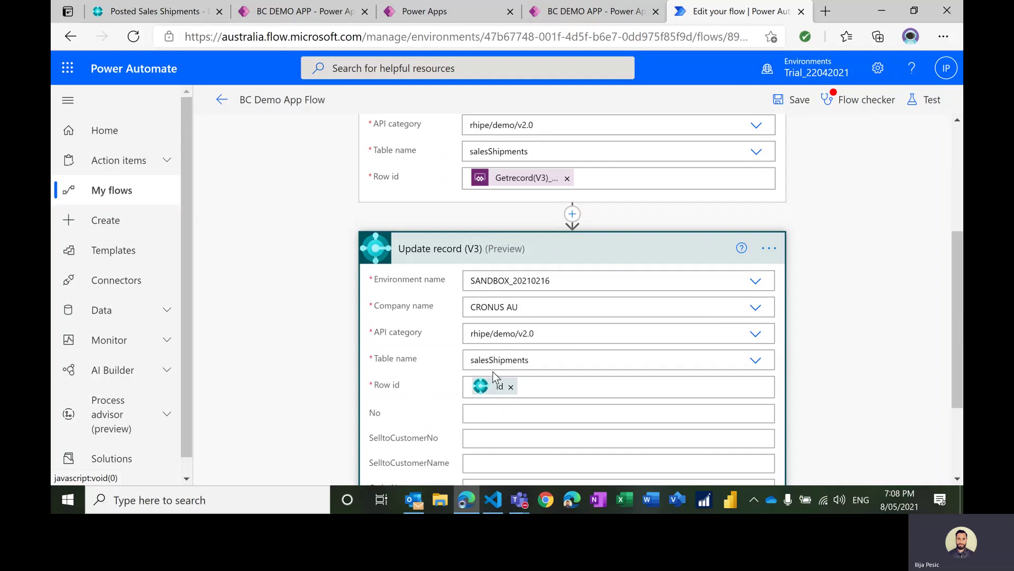
{"action": "mouse_move", "coordinate": [485, 390]}
{"action": "scroll", "coordinate": [485, 391], "scroll_direction": "down", "scroll_amount": 3}
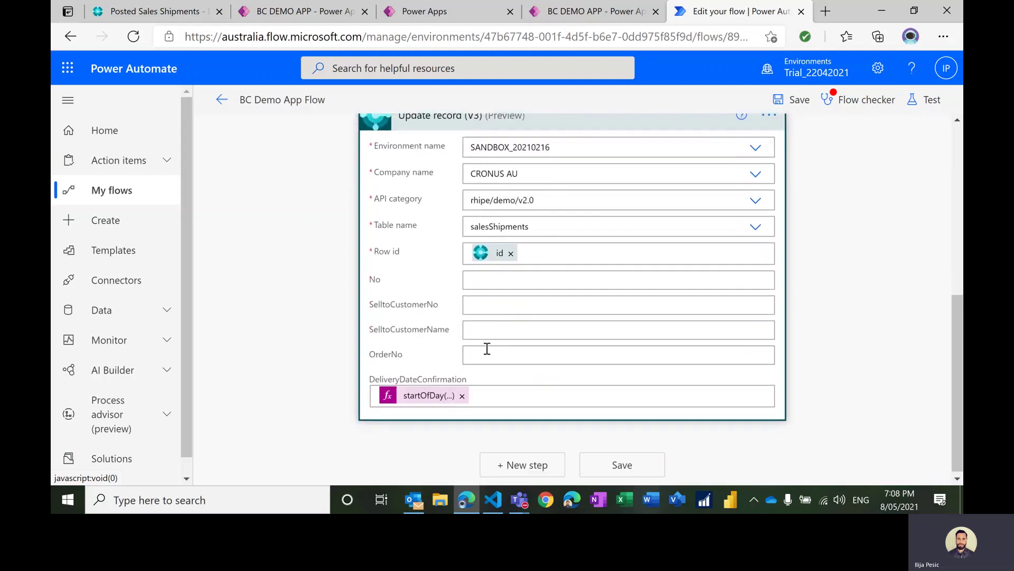
{"action": "left_click", "coordinate": [415, 400]}
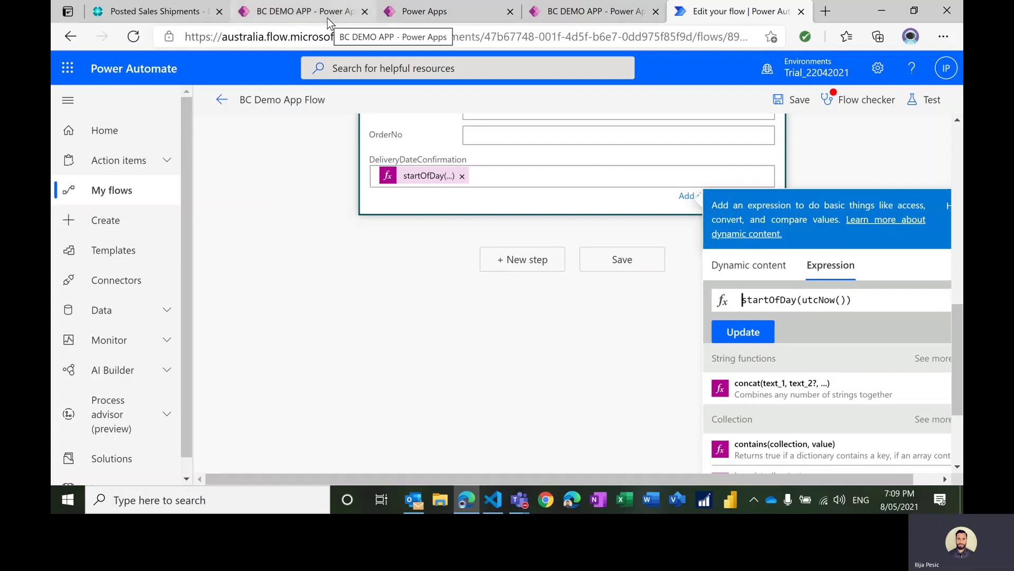
Return to the Power Apps maker page, dismiss the canvas editing notice and start creating an app from other data sources.
{"action": "left_click", "coordinate": [418, 11]}
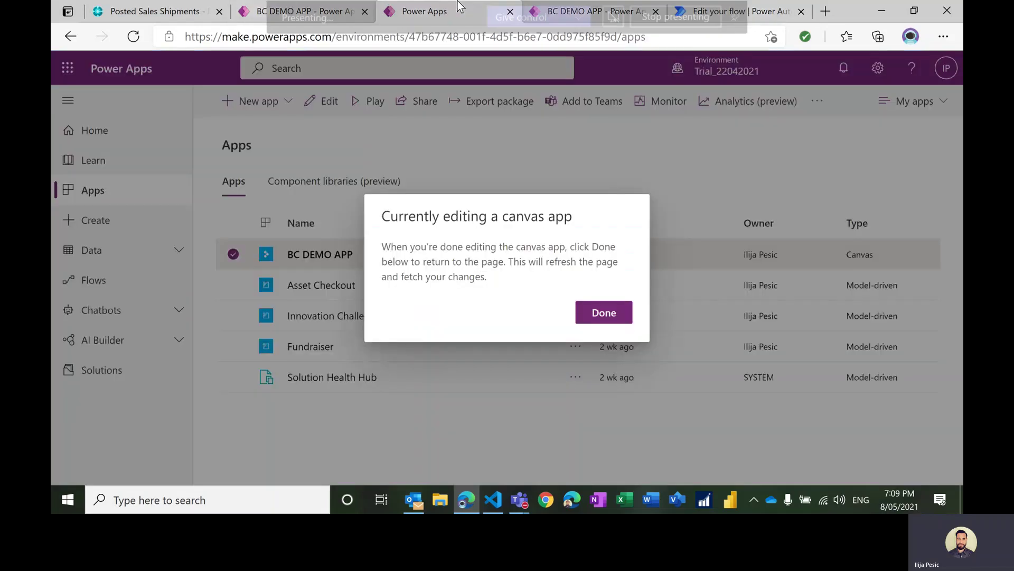
{"action": "left_click", "coordinate": [601, 315]}
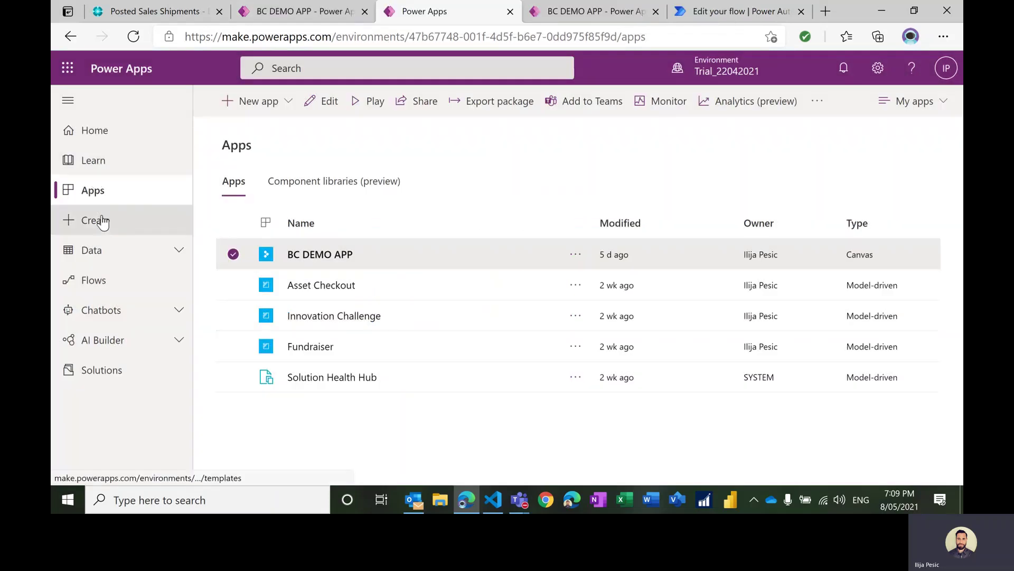
{"action": "left_click", "coordinate": [95, 224]}
{"action": "scroll", "coordinate": [544, 384], "scroll_direction": "down", "scroll_amount": 3}
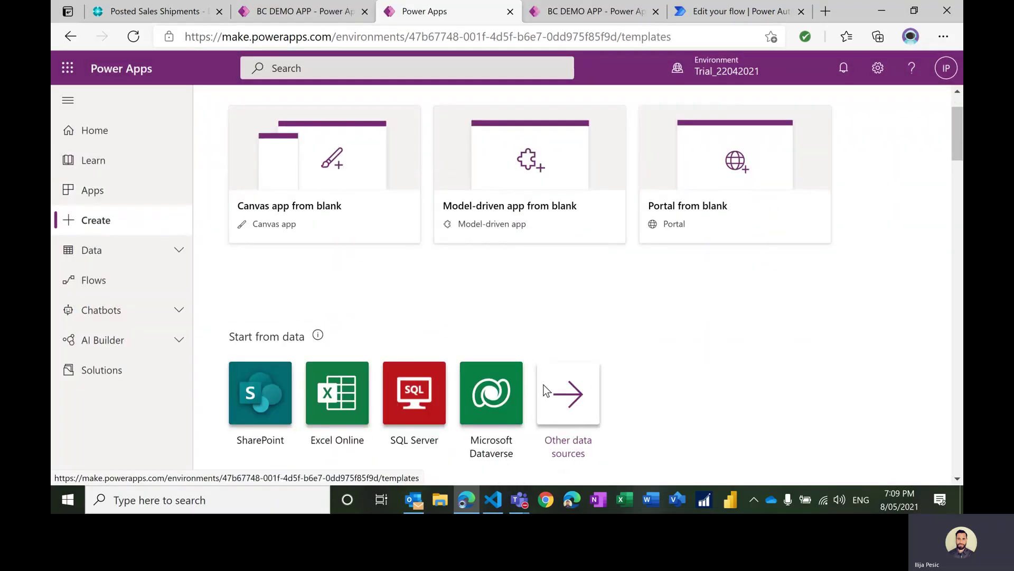
{"action": "left_click", "coordinate": [568, 370]}
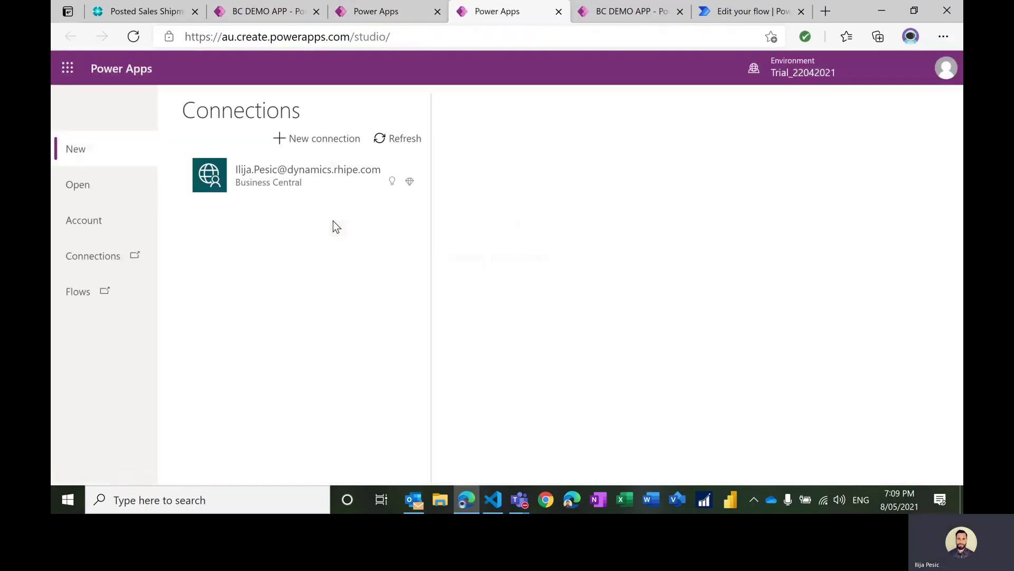
Select the Business Central connection with the SANDBOX_20210216 - CRONUS AU dataset and filter its tables by "rhipe".
{"action": "left_click", "coordinate": [275, 182]}
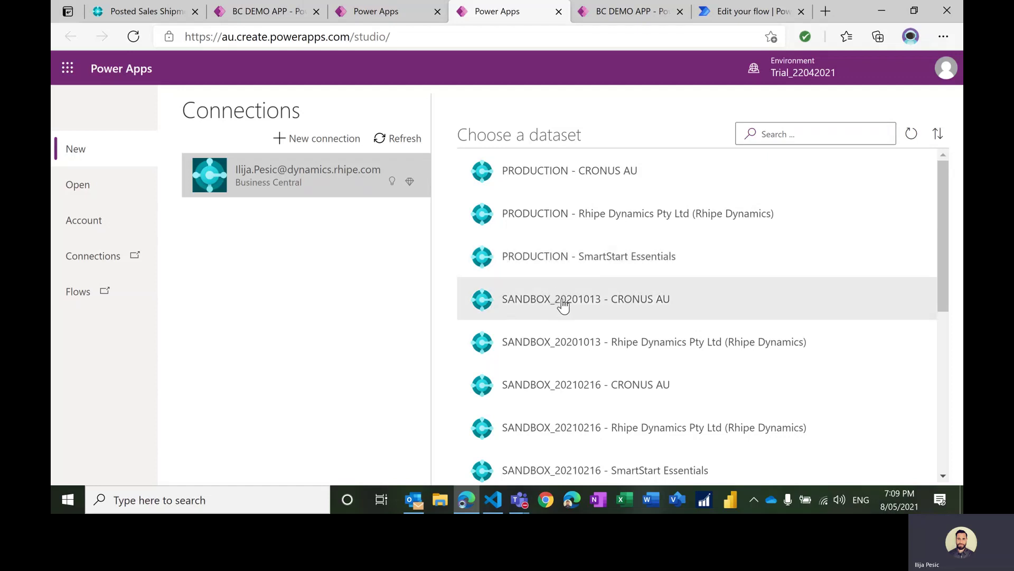
{"action": "left_click", "coordinate": [602, 394]}
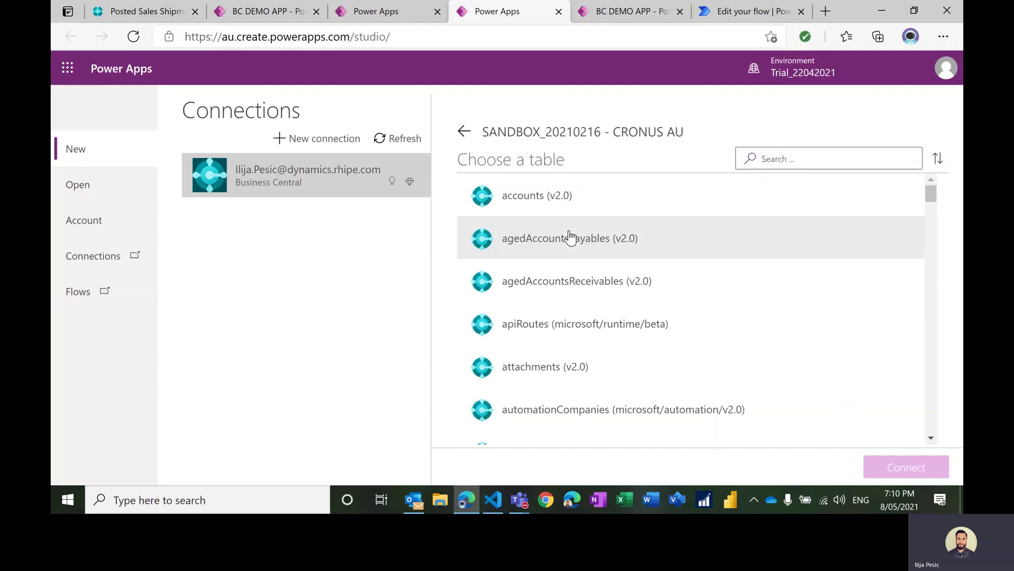
{"action": "left_click", "coordinate": [799, 158]}
{"action": "type", "text": "sale"}
{"action": "key", "text": "BackSpace"}
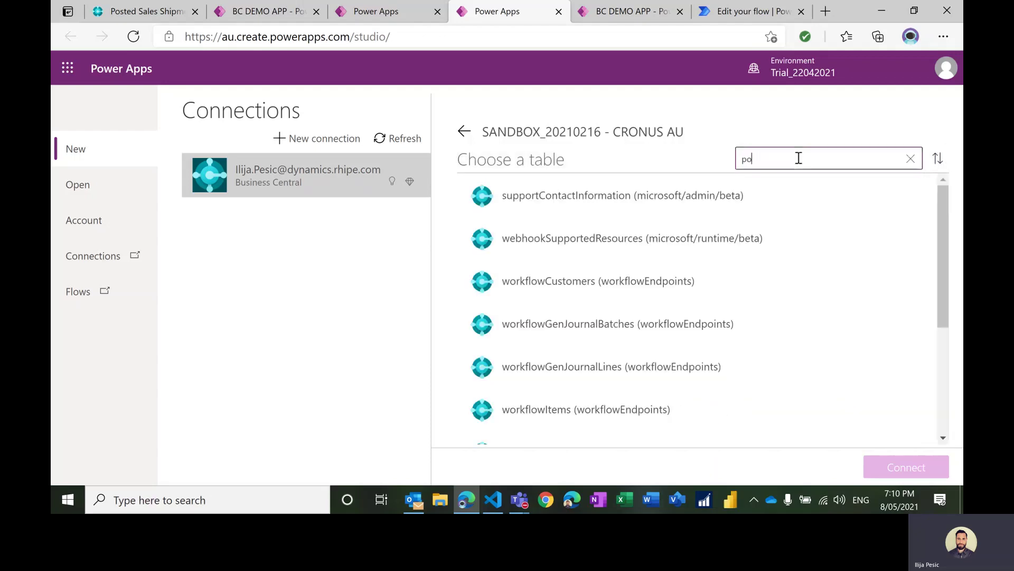
{"action": "key", "text": "BackSpace"}
{"action": "type", "text": "l sh"}
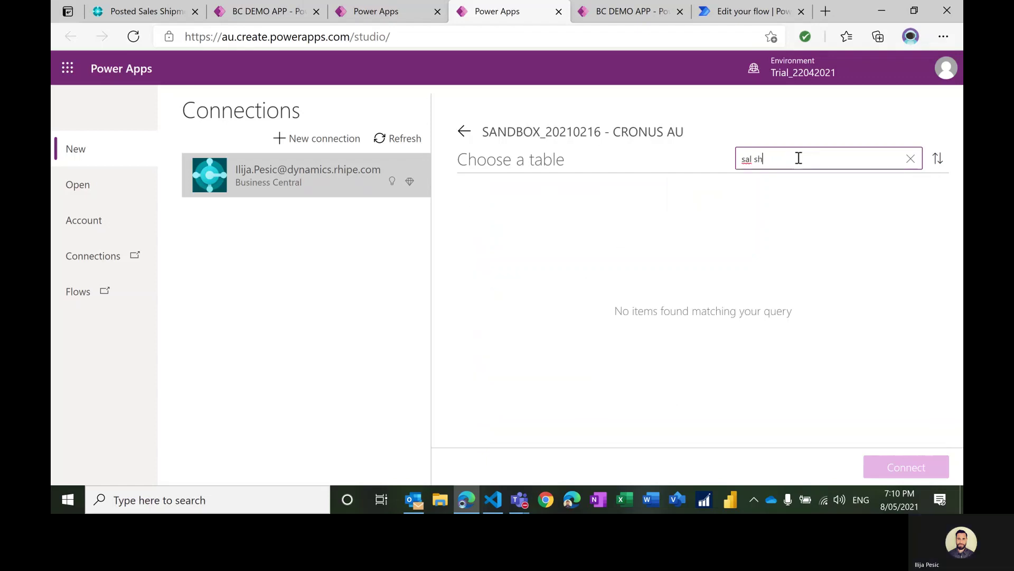
{"action": "key", "text": "BackSpace"}
{"action": "key", "text": "BackSpace"}
{"action": "key", "text": "BackSpace"}
{"action": "type", "text": "rhi"}
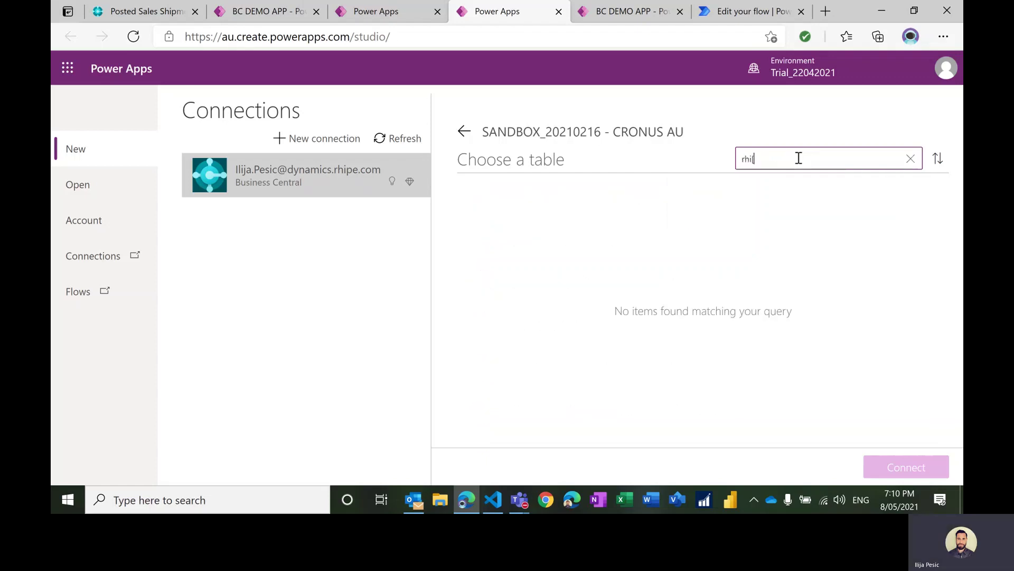
{"action": "type", "text": "pe"}
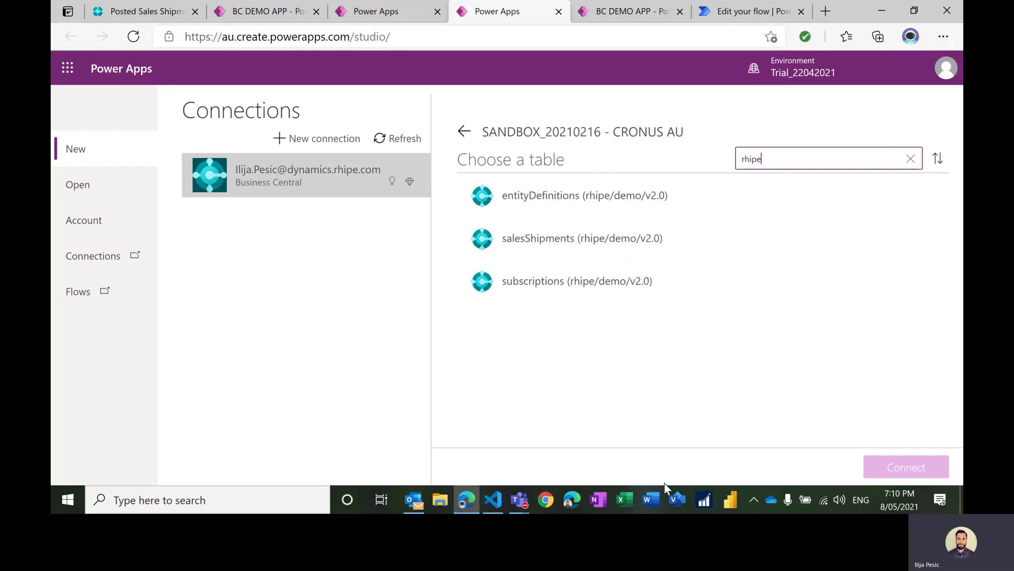
Check the API properties in Visual Studio Code, then connect the new app to salesShipments (rhipe/demo/v2.0) and dismiss the studio introduction.
{"action": "left_click", "coordinate": [500, 502]}
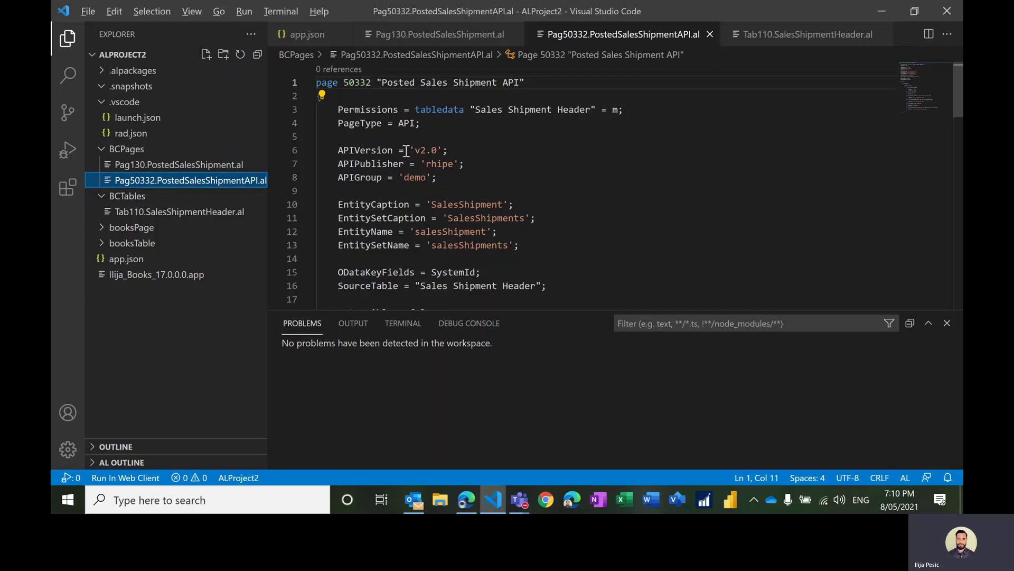
{"action": "key", "text": "alt+Tab"}
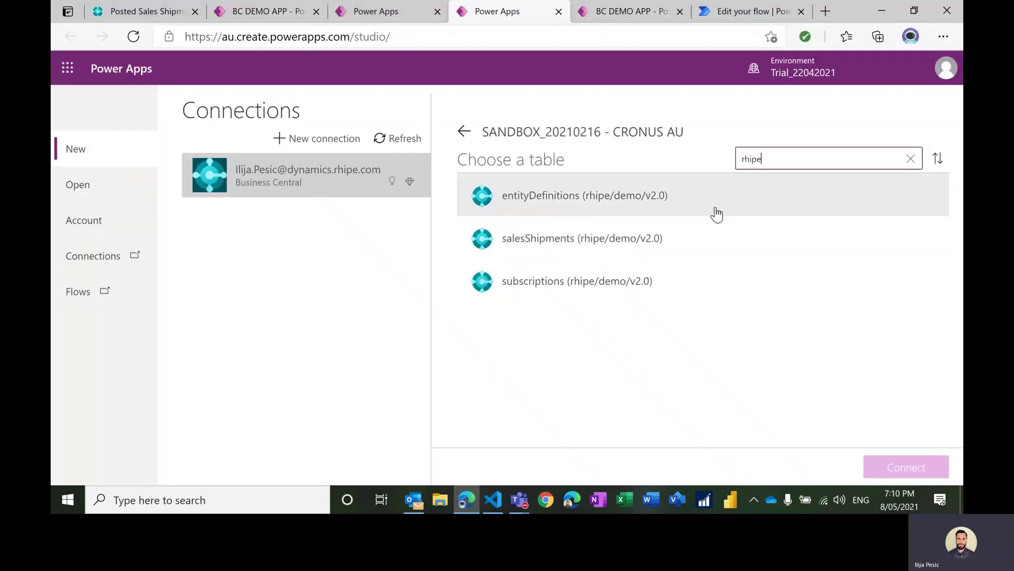
{"action": "left_click", "coordinate": [582, 249]}
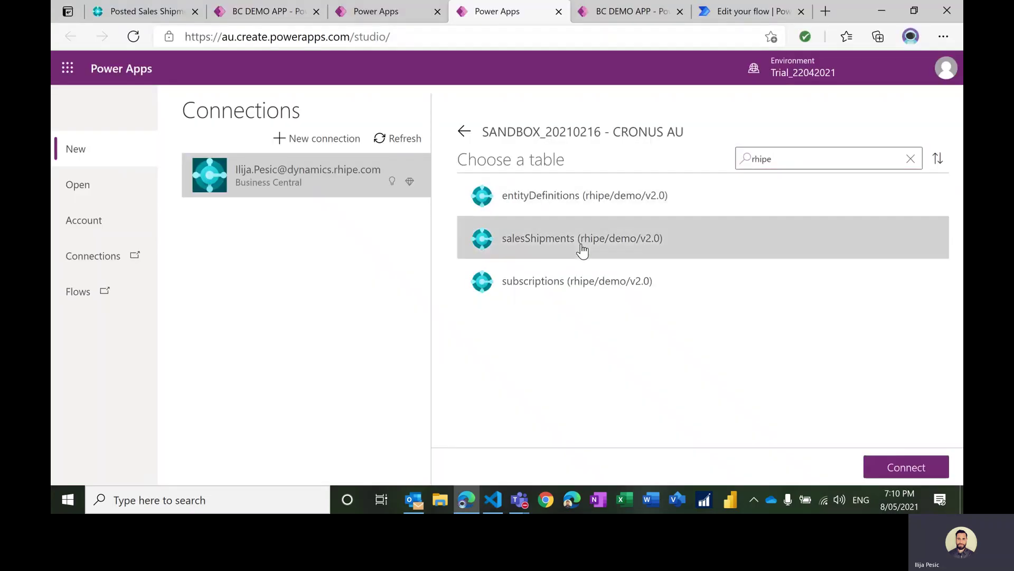
{"action": "left_click", "coordinate": [883, 465]}
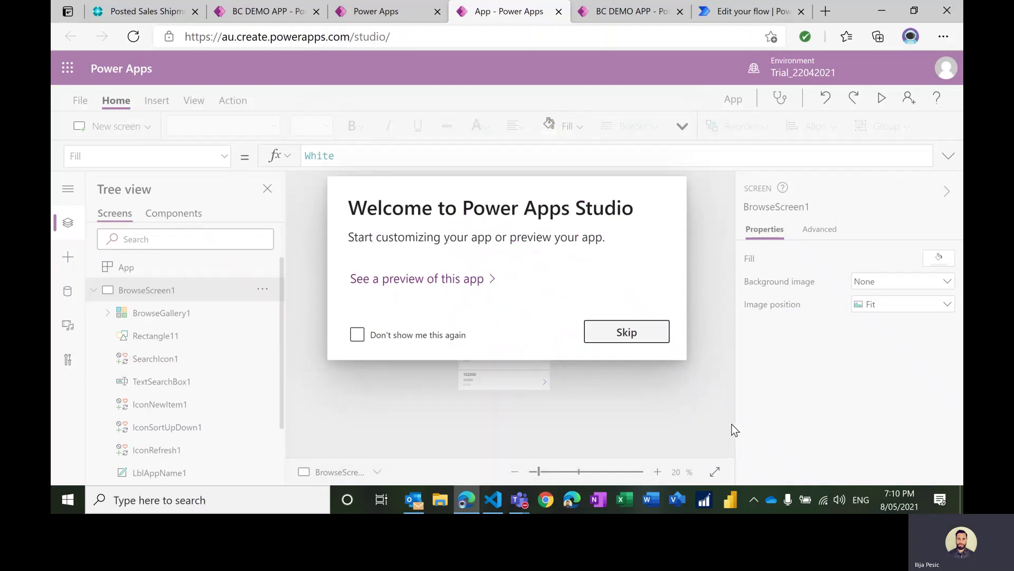
{"action": "left_click", "coordinate": [663, 338]}
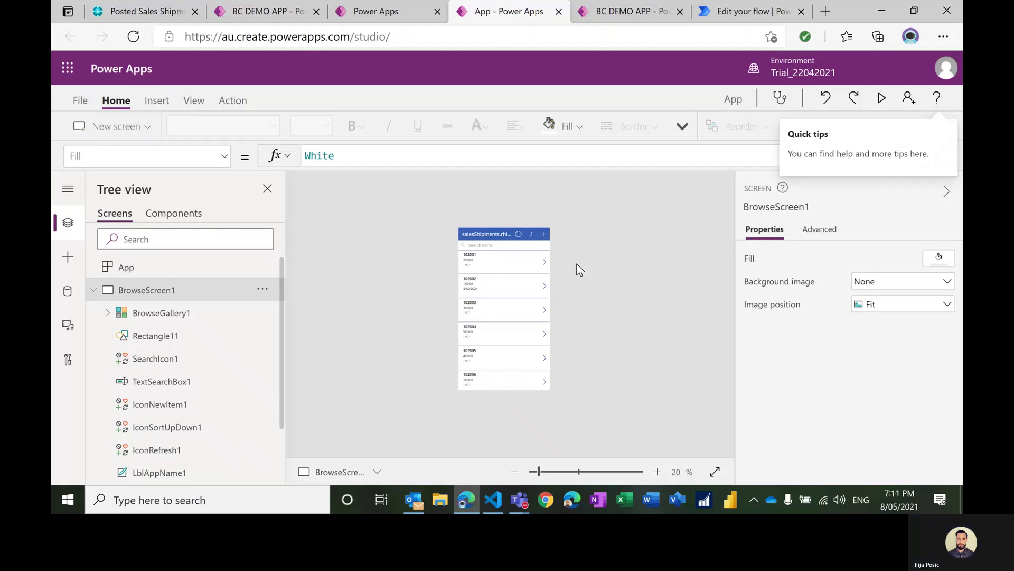
{"action": "left_click", "coordinate": [405, 236]}
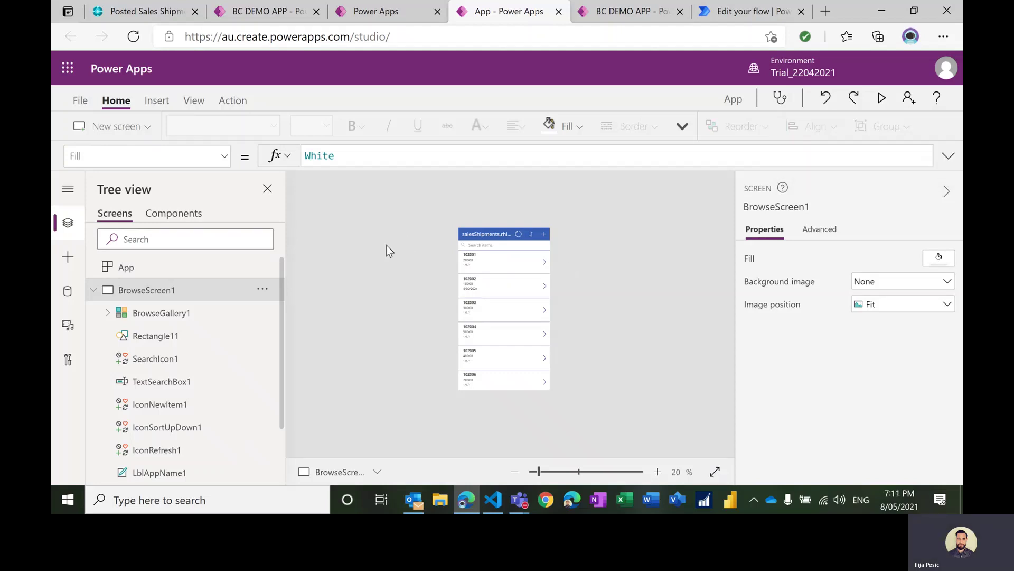
Switch to the Posted Sales Shipments list in Business Central.
{"action": "left_click", "coordinate": [151, 11]}
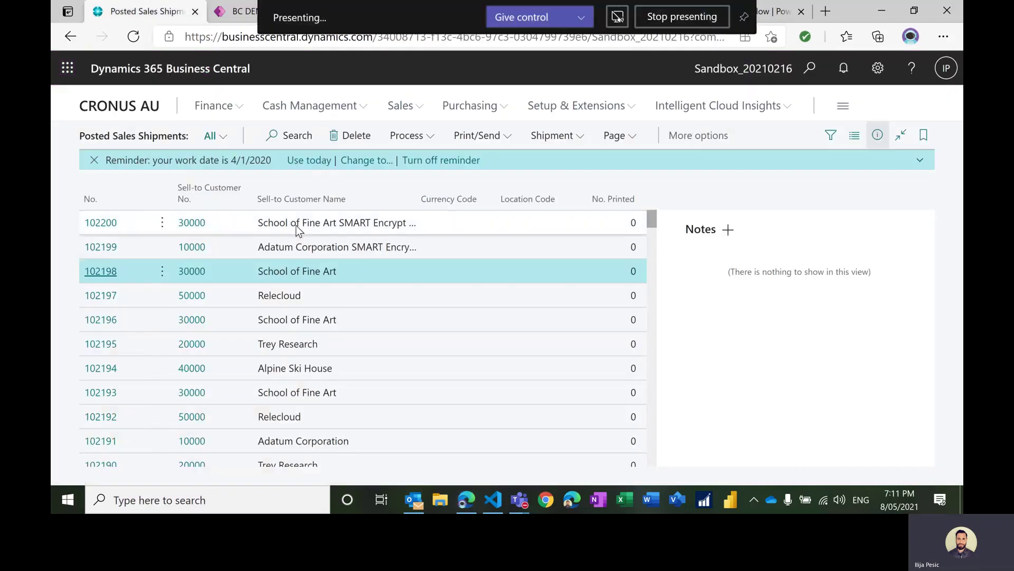